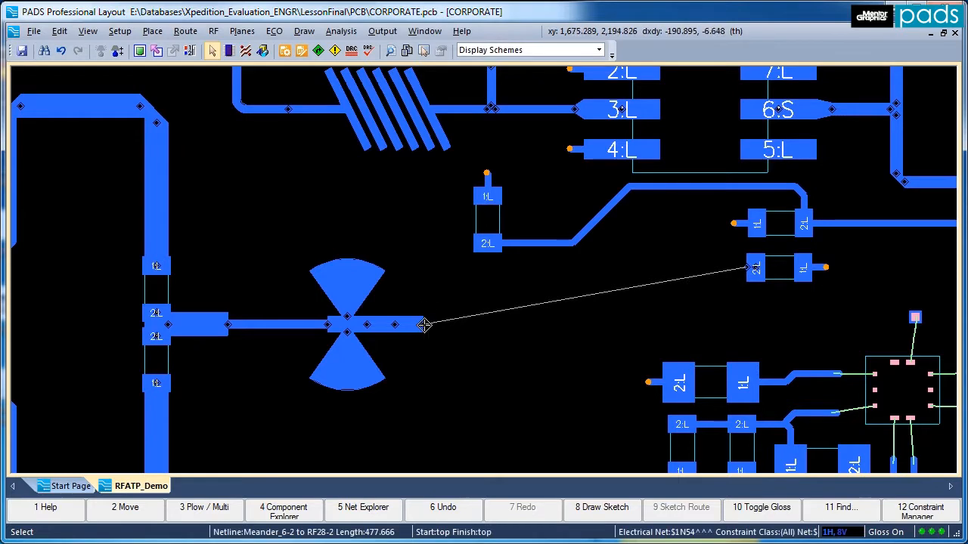
Start a meander at the open end of the butterfly-stub line and route 20-wide mitred segments up and across the existing trace.
right_click(425, 325)
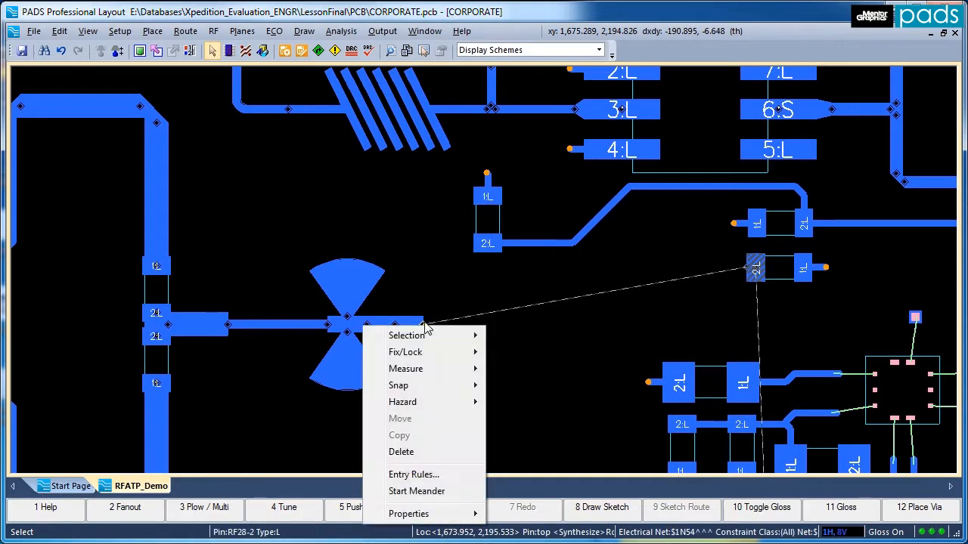
left_click(417, 491)
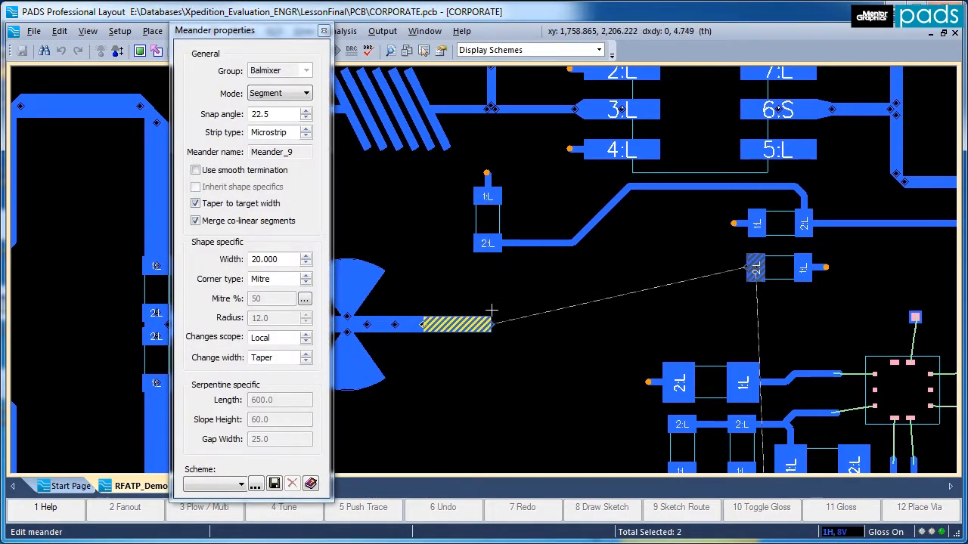
left_click(490, 217)
left_click(637, 217)
left_click(638, 272)
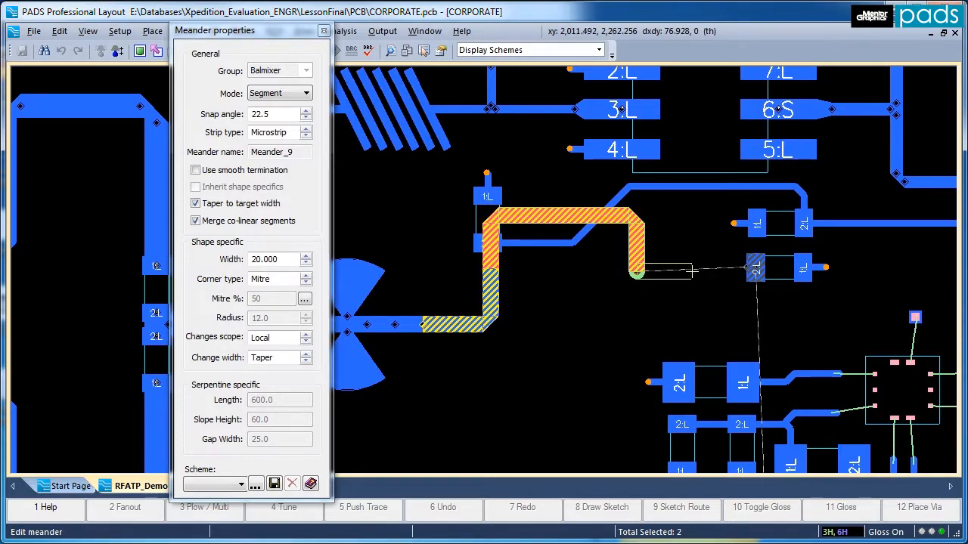
Remove the meander segments that cross the existing trace, back to the first horizontal segment.
key("BackSpace")
key("BackSpace")
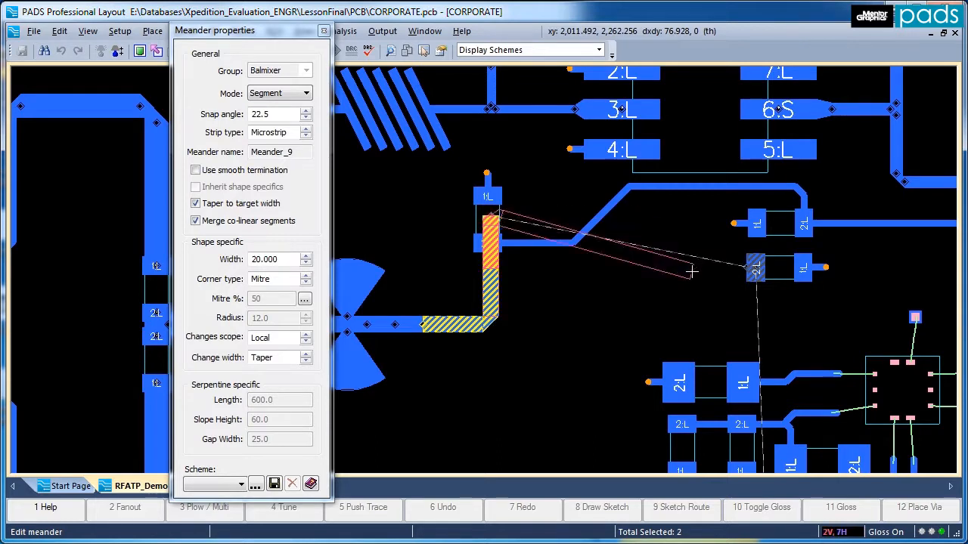
key("BackSpace")
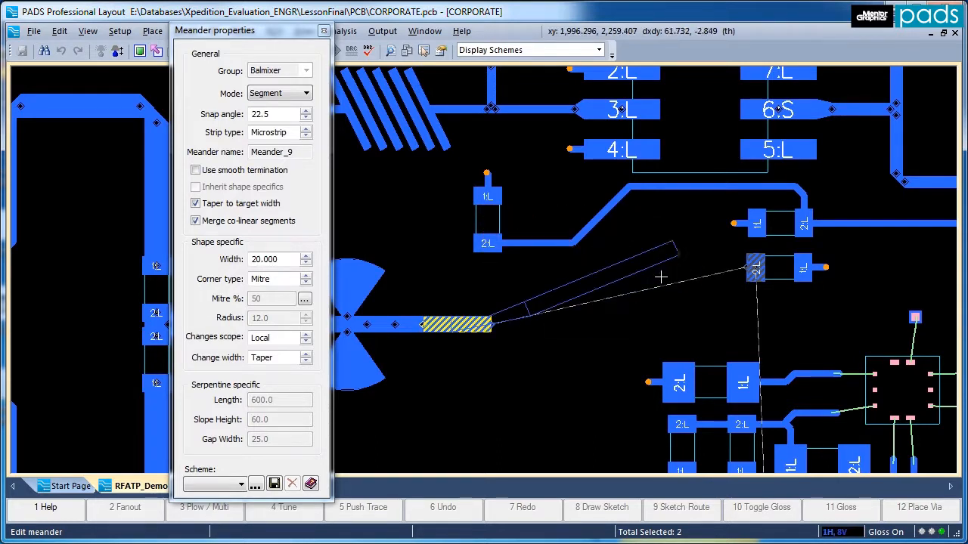
Complete the meander with a horizontal run and a vertical jog to pad 2 of the target component, and delete the finished meander.
left_click(697, 323)
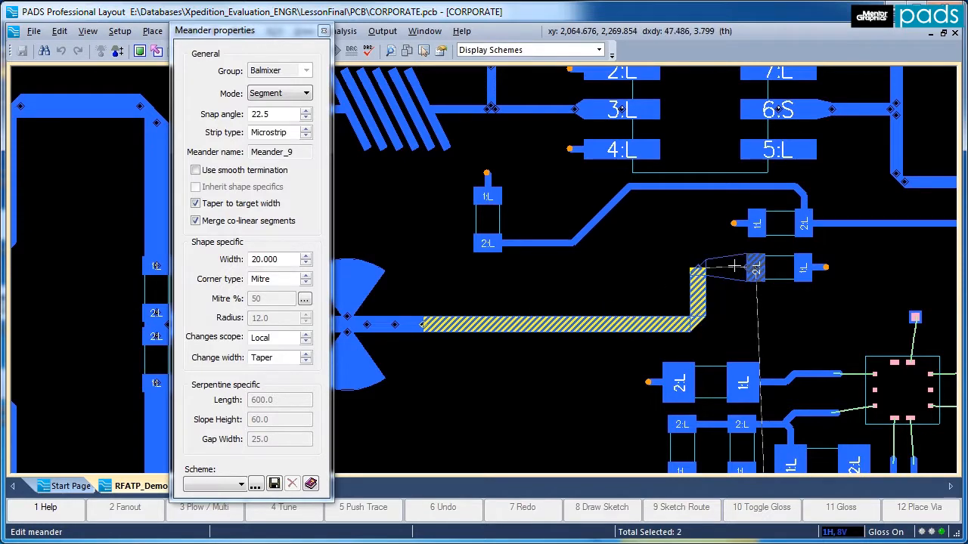
double_click(696, 272)
key("Escape")
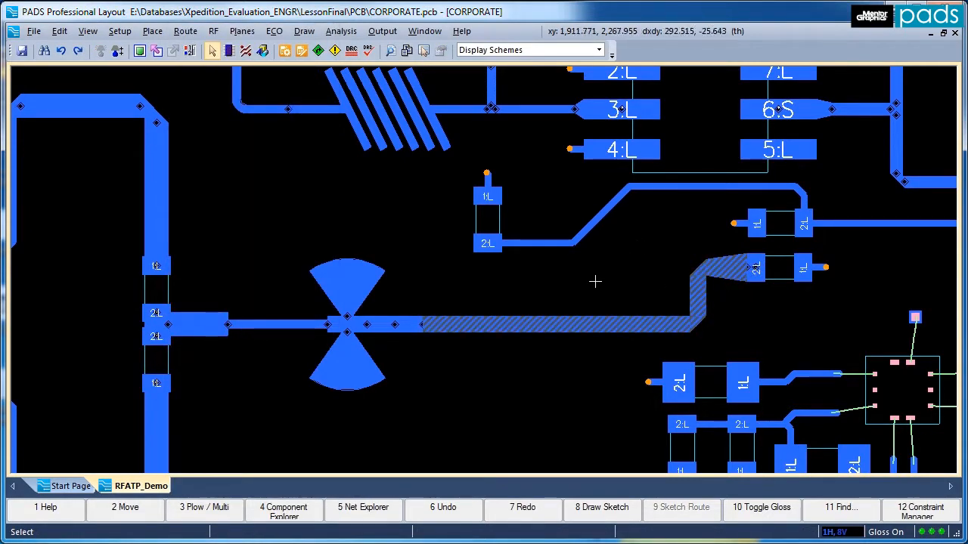
left_click(557, 324)
key("Delete")
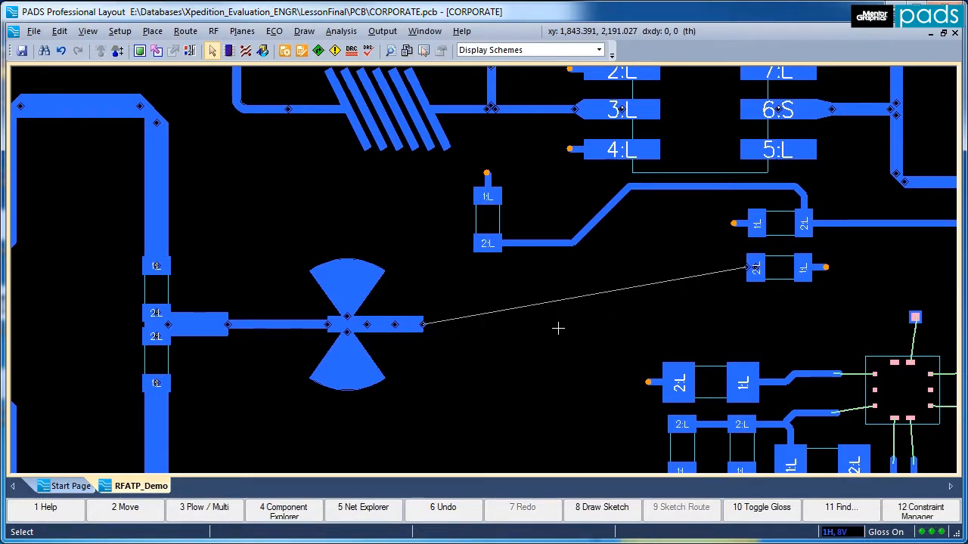
Start another meander at the stub line's open end and route mitred segments a short way right, down and right again.
left_click(423, 324)
right_click(423, 324)
left_click(421, 490)
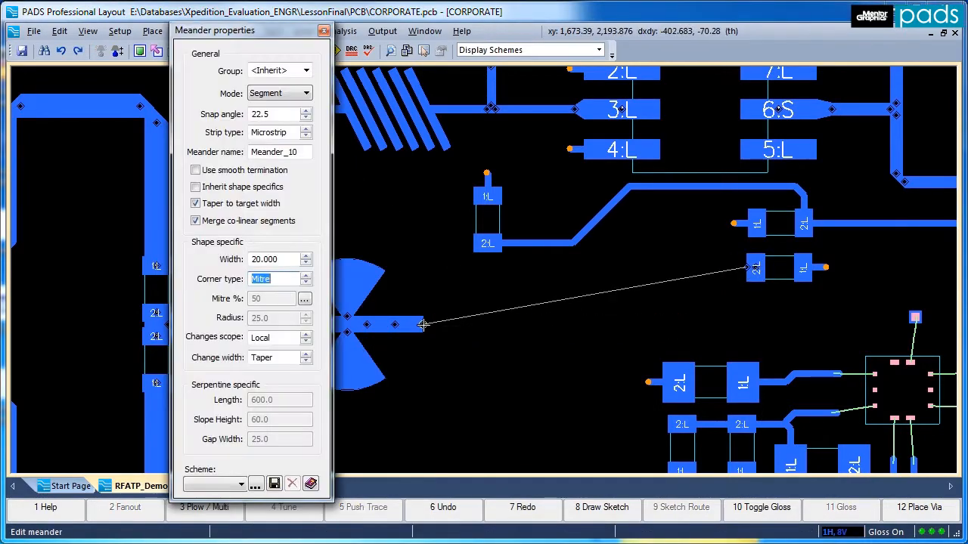
left_click(479, 324)
left_click(480, 408)
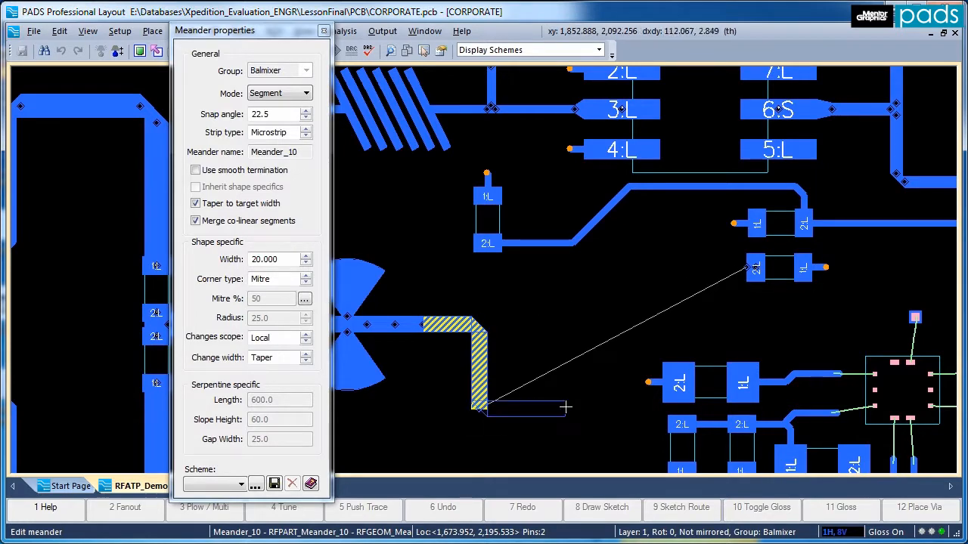
left_click(565, 408)
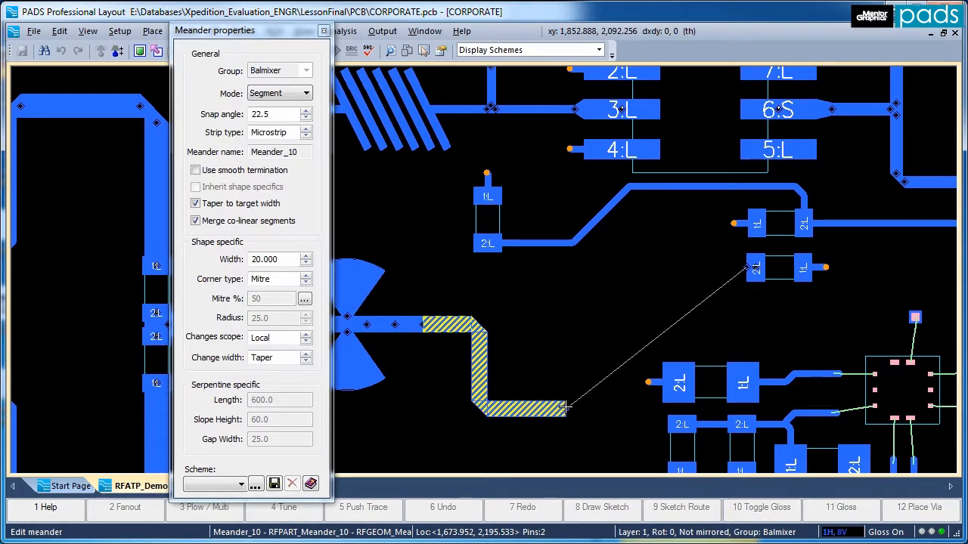
Change the corner type to Radius and complete the meander up and across to the component's pad 2.
left_click(306, 277)
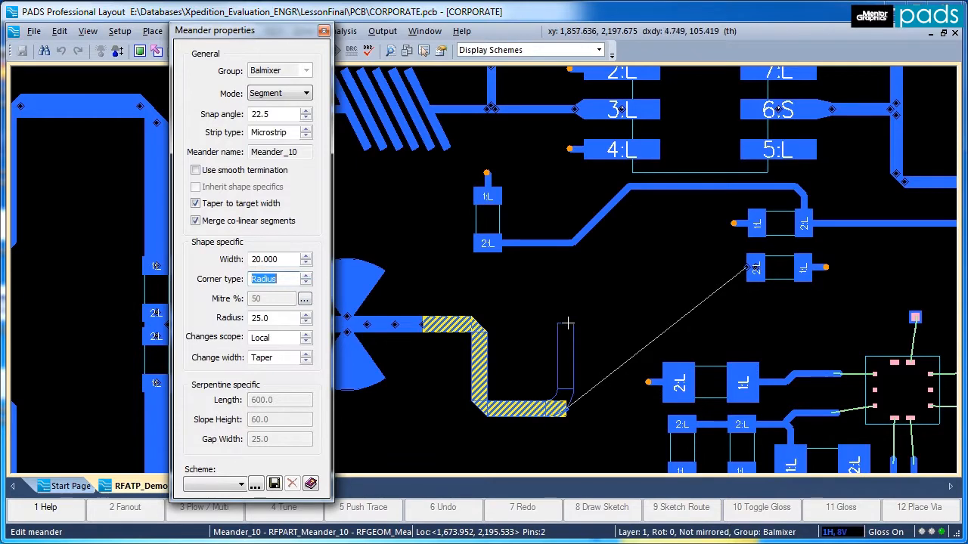
left_click(566, 271)
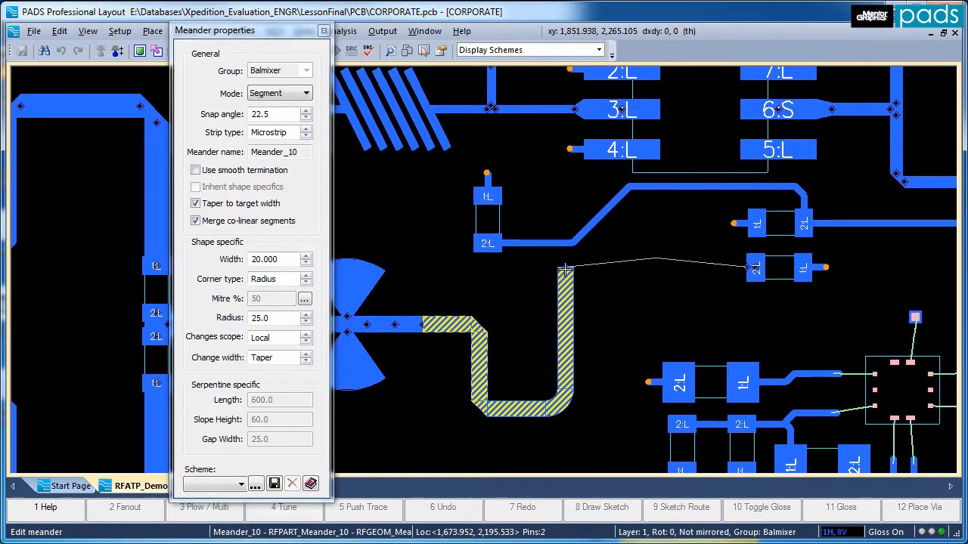
left_click(694, 265)
left_click(744, 267)
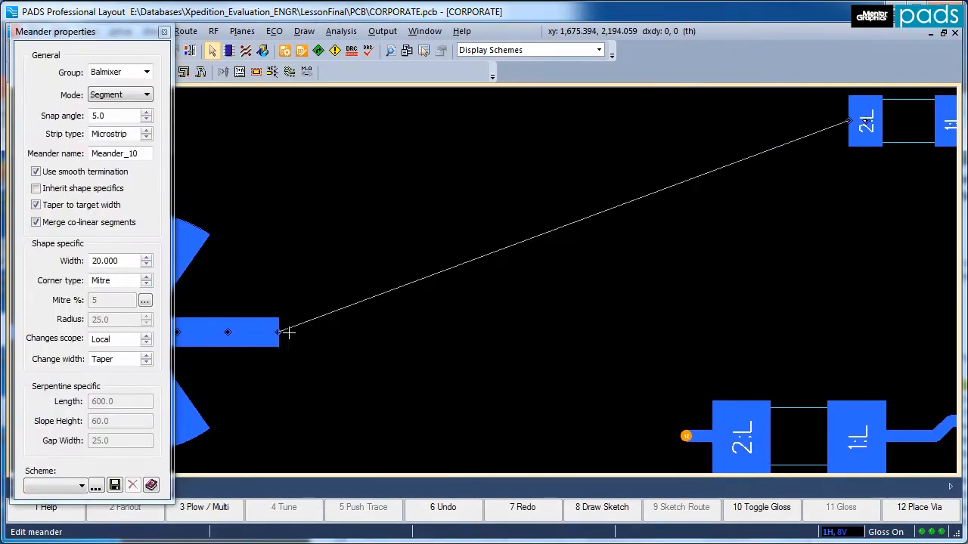
Route a 20-wide mitred meander from the stub line's open end to the component's pad 2, using right-angle turns and a 40-degree segment.
left_click(285, 328)
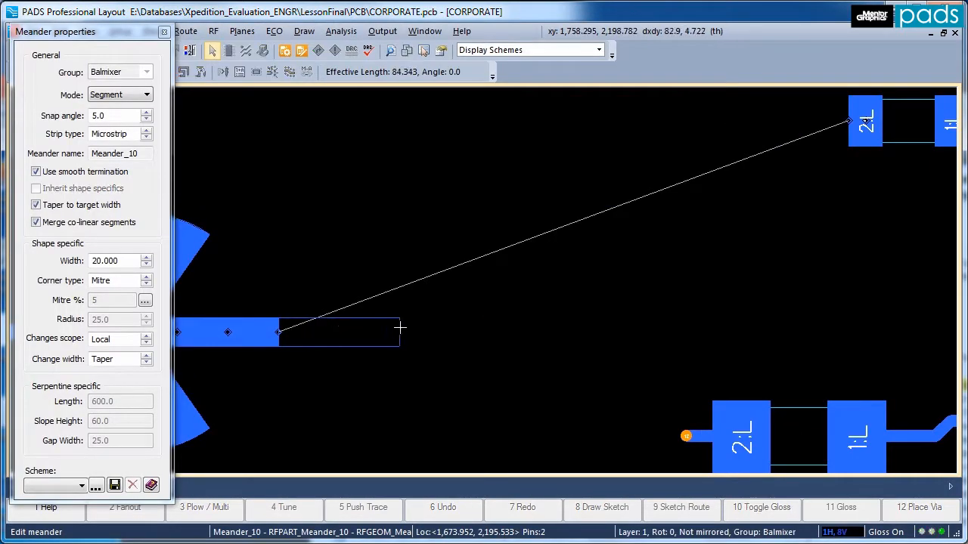
left_click(401, 325)
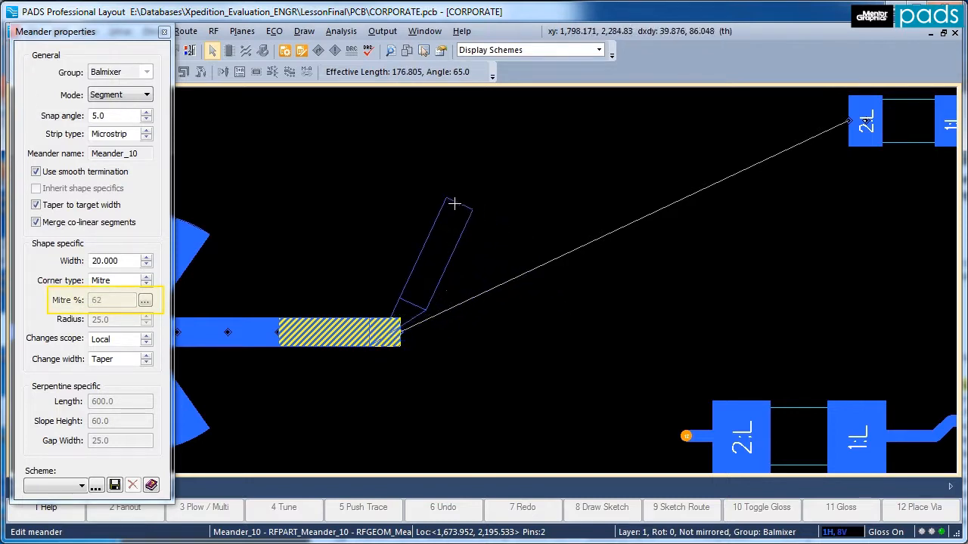
left_click(396, 195)
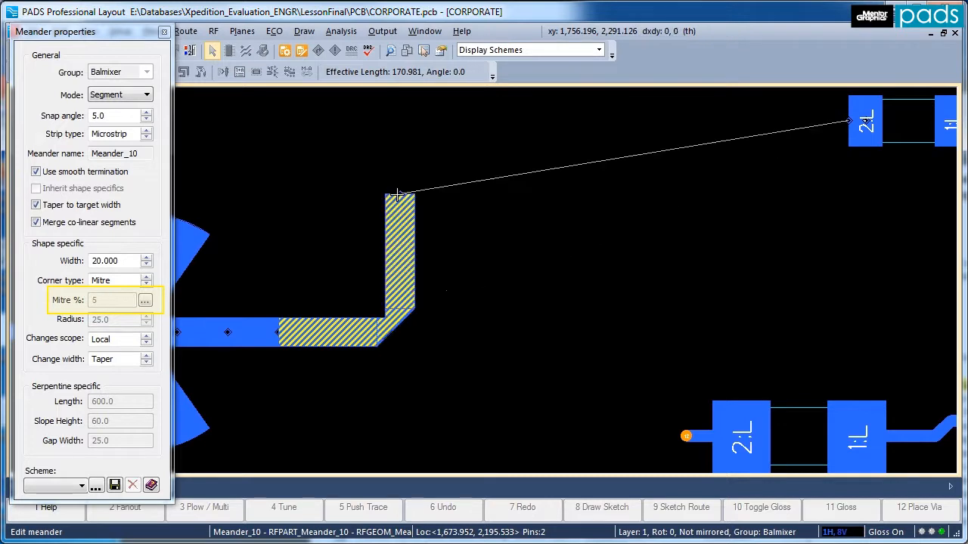
left_click(514, 194)
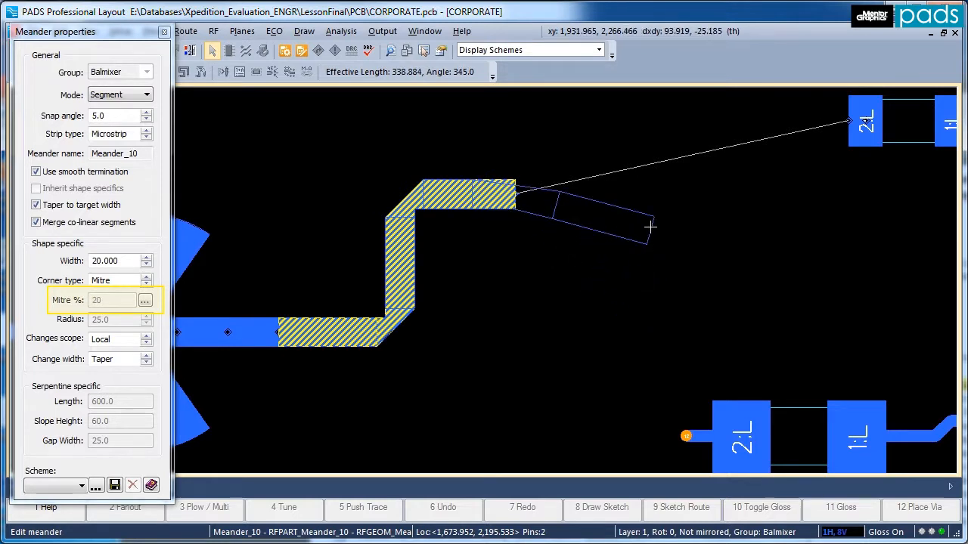
left_click(597, 124)
left_click(843, 118)
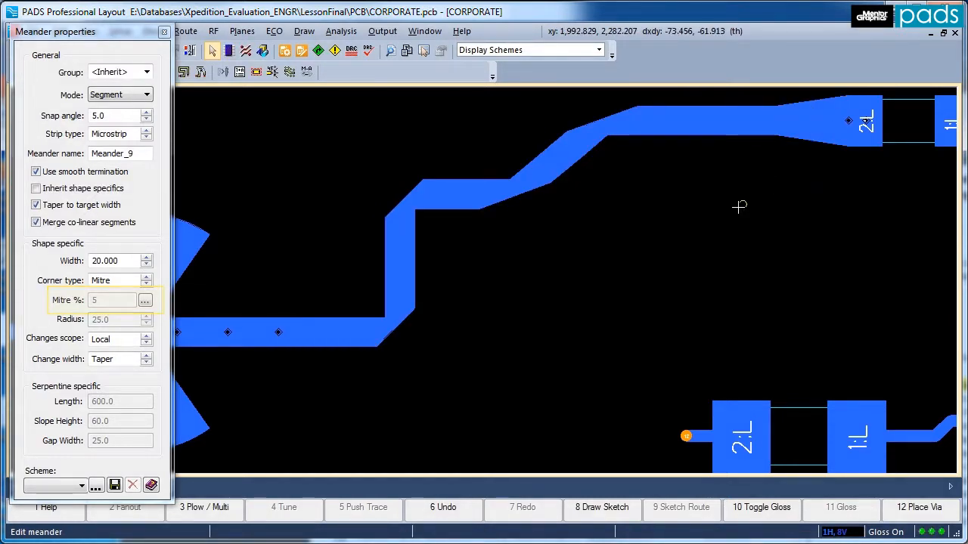
key("Escape")
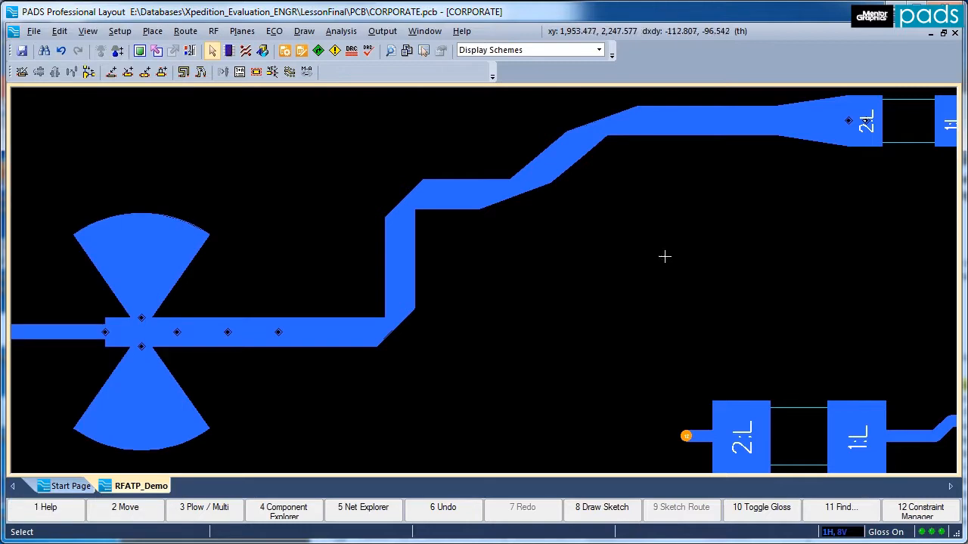
Delete the mitred meander between the butterfly stub and the component.
left_click(530, 180)
key("Delete")
scroll(641, 335, "down", 1)
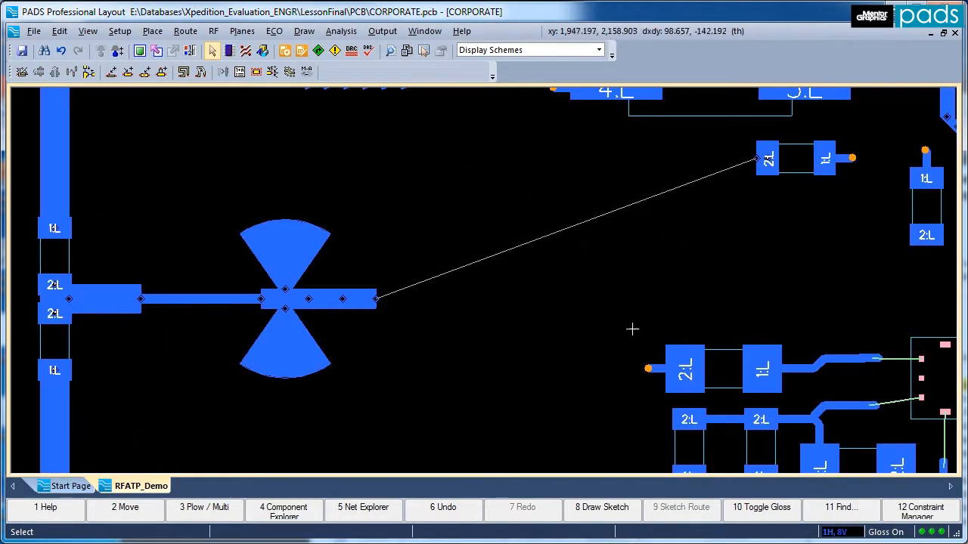
Route an S-shaped meander with Free radius corners from the stub line's open end to the component's pad 2, and undo it.
scroll(616, 296, "down", 1)
right_click(485, 375)
left_click(477, 541)
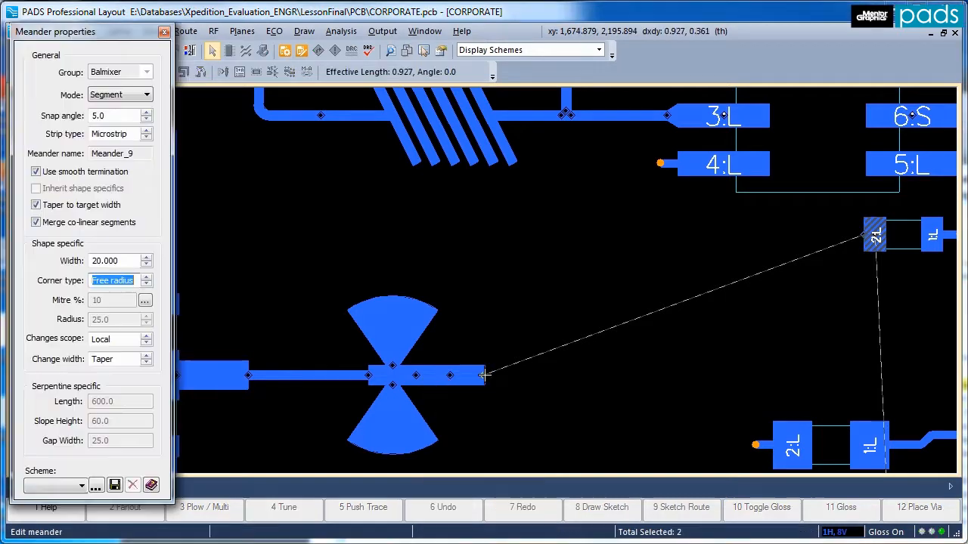
left_click(849, 238)
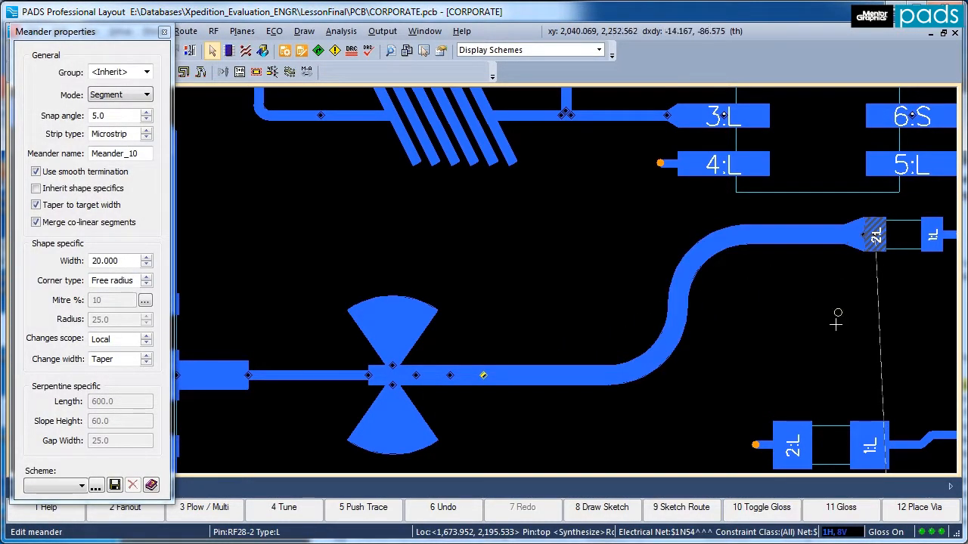
key("Escape")
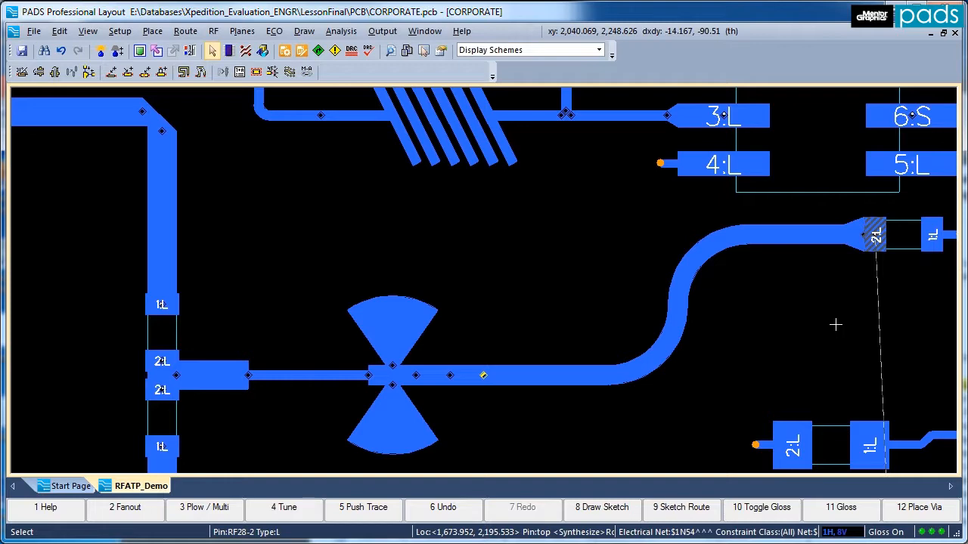
key("ctrl+z")
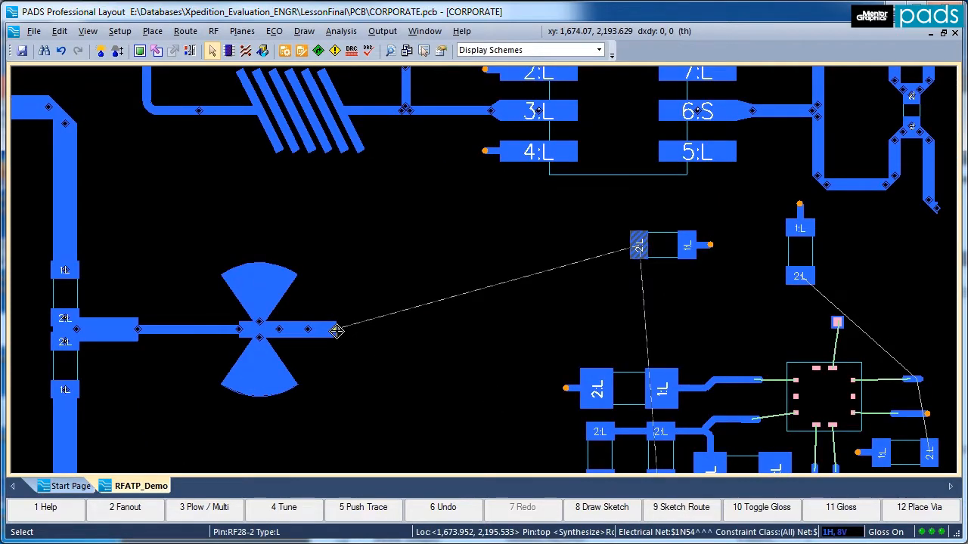
Place a Serpentine-mode meander at the stub line's open end with length 1000 and slope height 100.
right_click(337, 330)
left_click(340, 496)
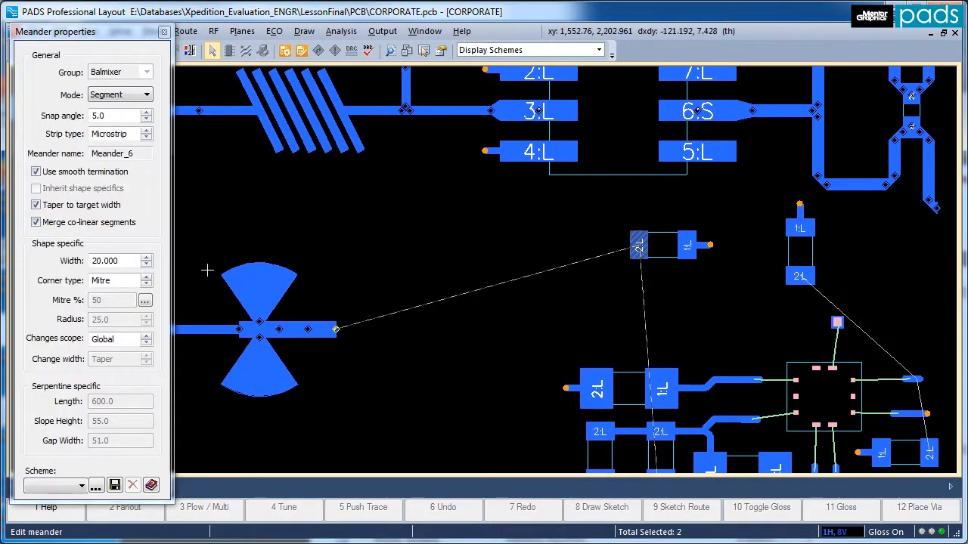
left_click(147, 95)
left_click(121, 115)
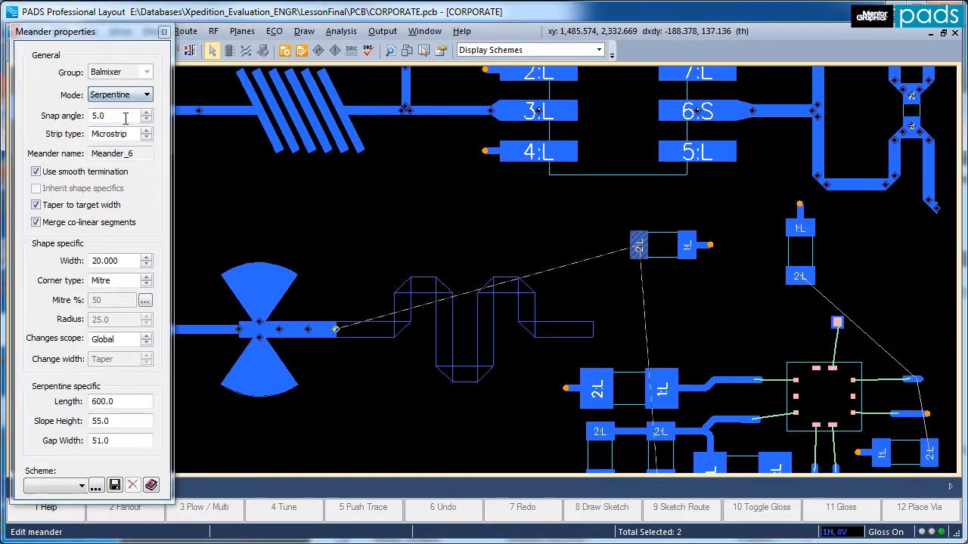
double_click(106, 402)
type("1000")
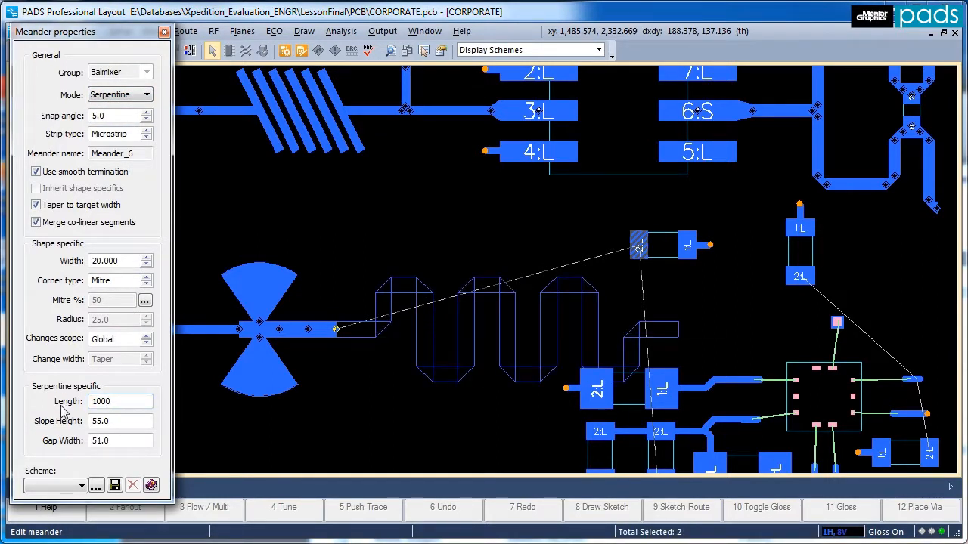
double_click(105, 421)
type("100")
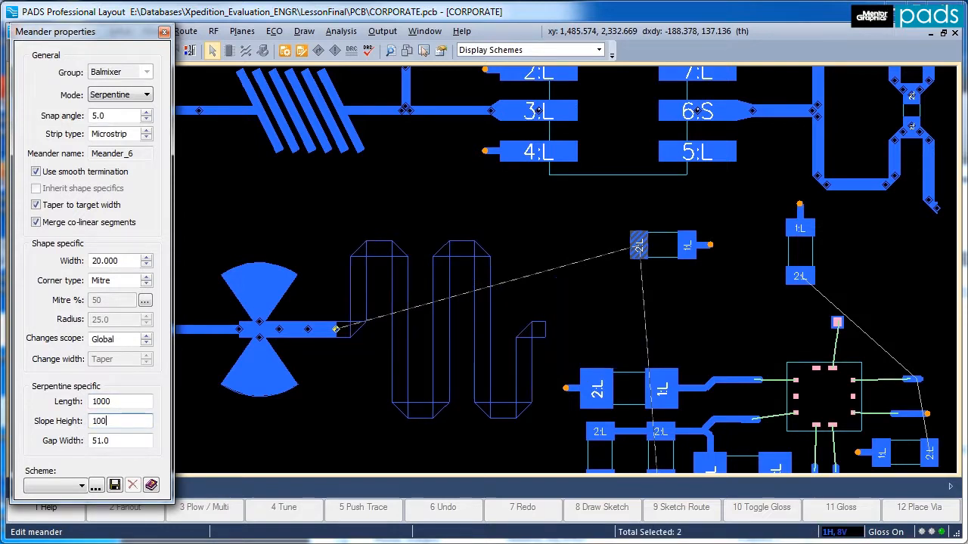
left_click(542, 331)
key("Escape")
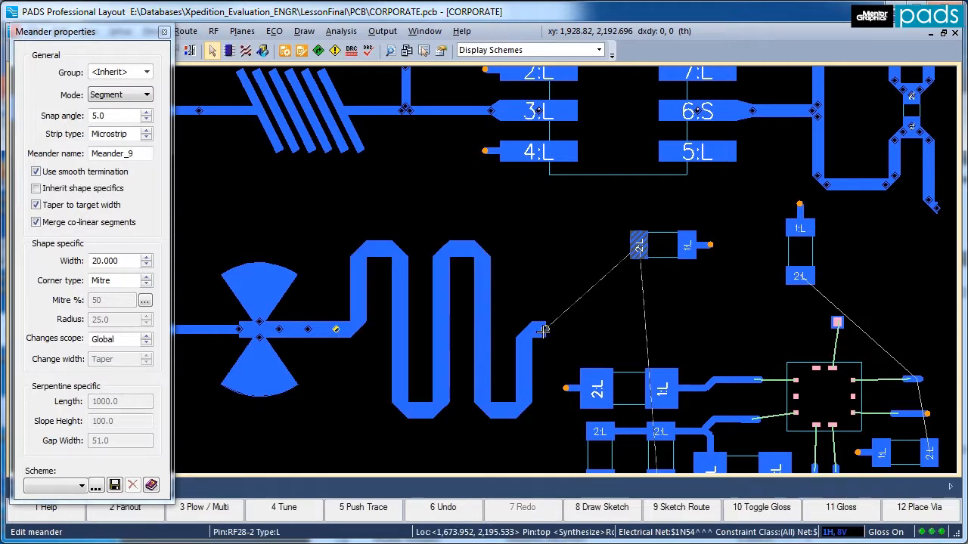
Move the two-pad component so that its pad 2 sits on the serpentine meander's open end.
left_click_drag(656, 233, 566, 317)
left_click(565, 242)
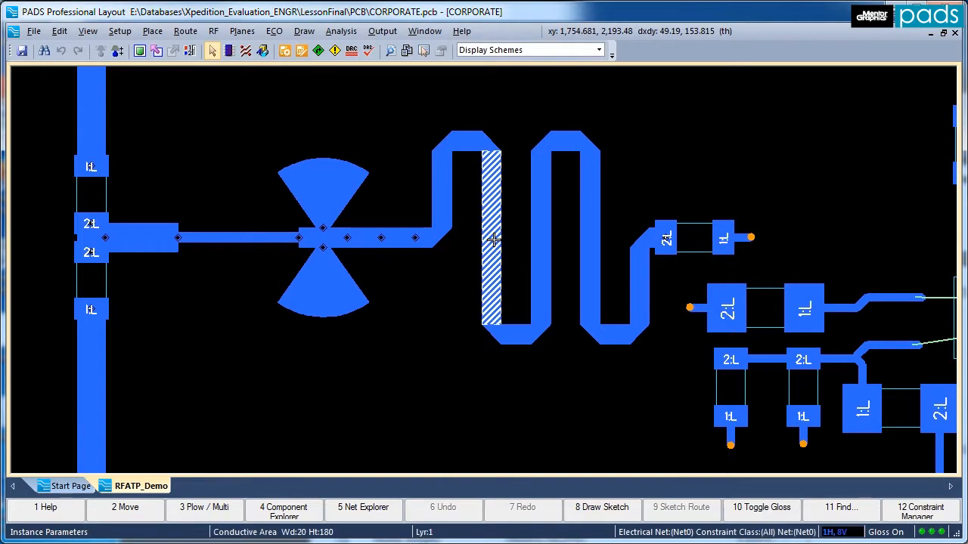
Set the end width of the horizontal segment in the serpentine's first lower bend to 10 mils and apply it.
double_click(492, 242)
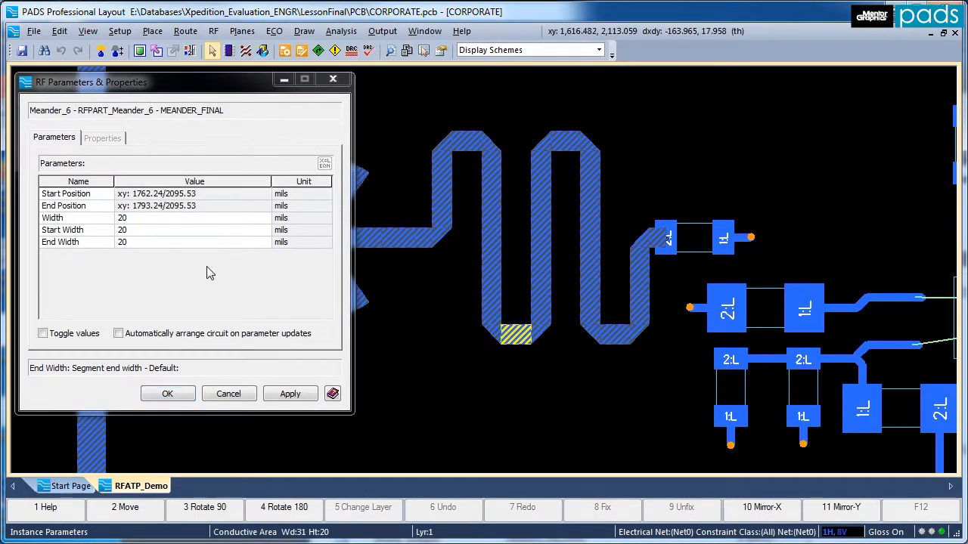
left_click(175, 242)
key("Return")
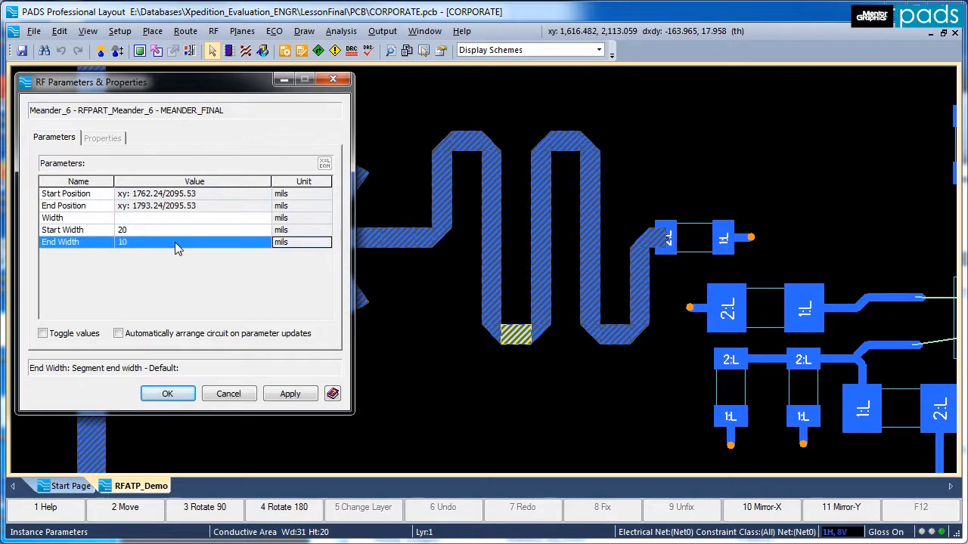
left_click(288, 393)
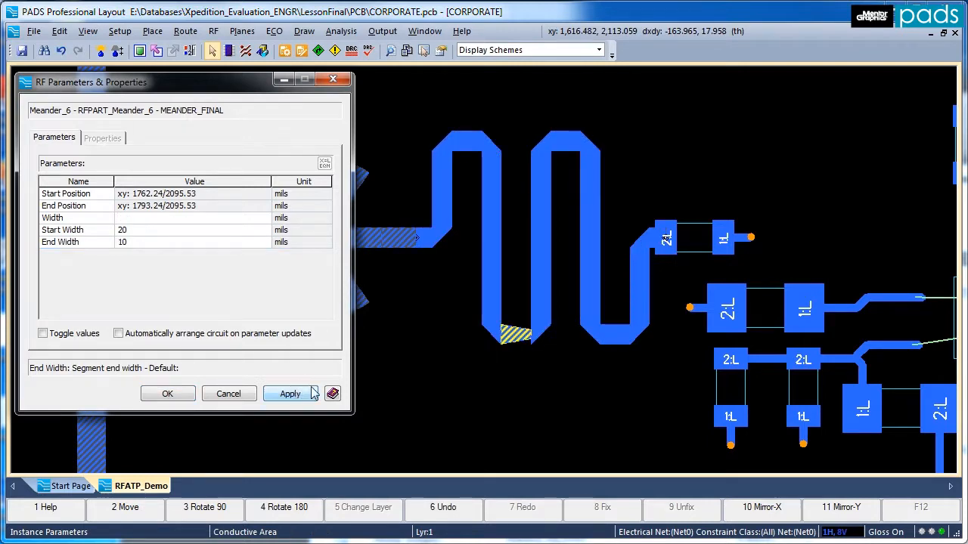
Select all serpentine shapes beyond the tapered segment, set their width to 10 mils and apply it.
left_click_drag(533, 355, 655, 115)
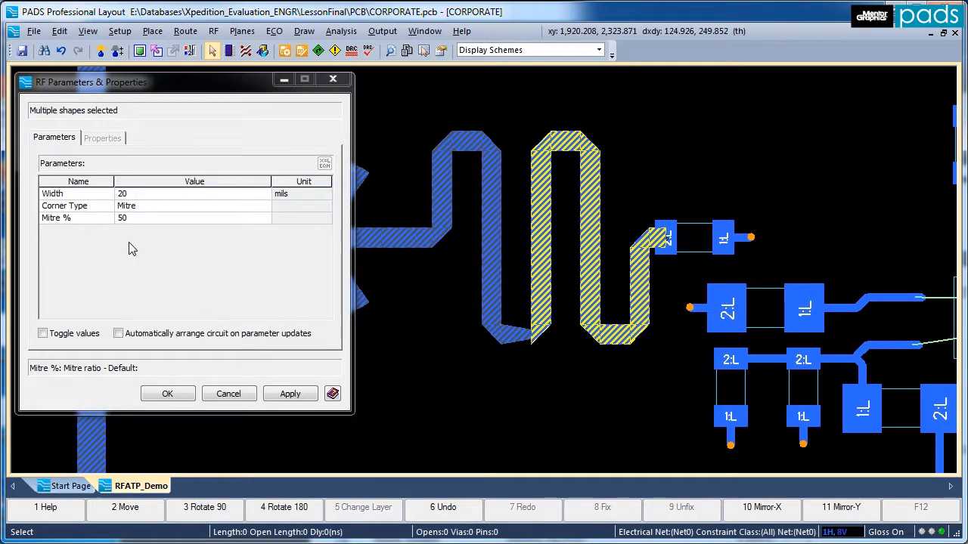
left_click(142, 194)
type("10")
left_click(290, 393)
left_click(228, 394)
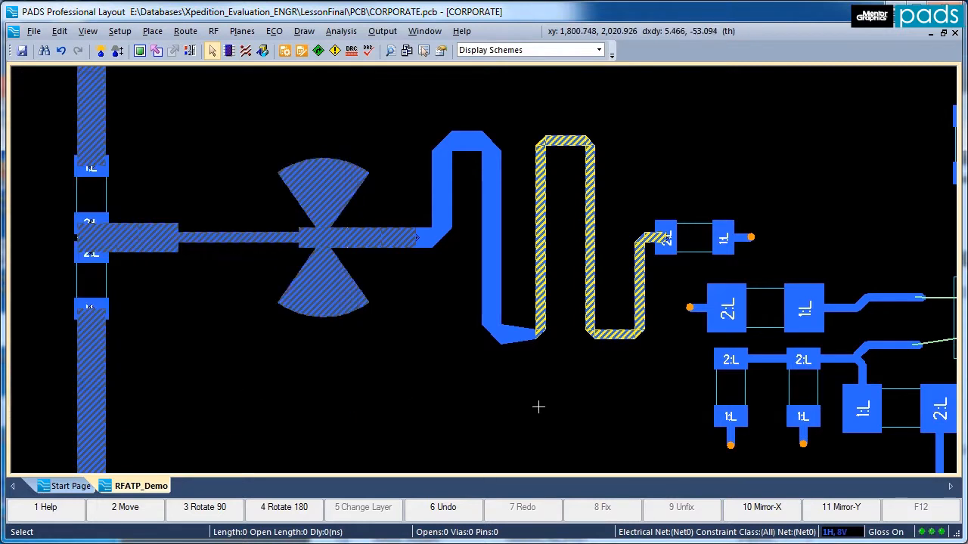
left_click(538, 406)
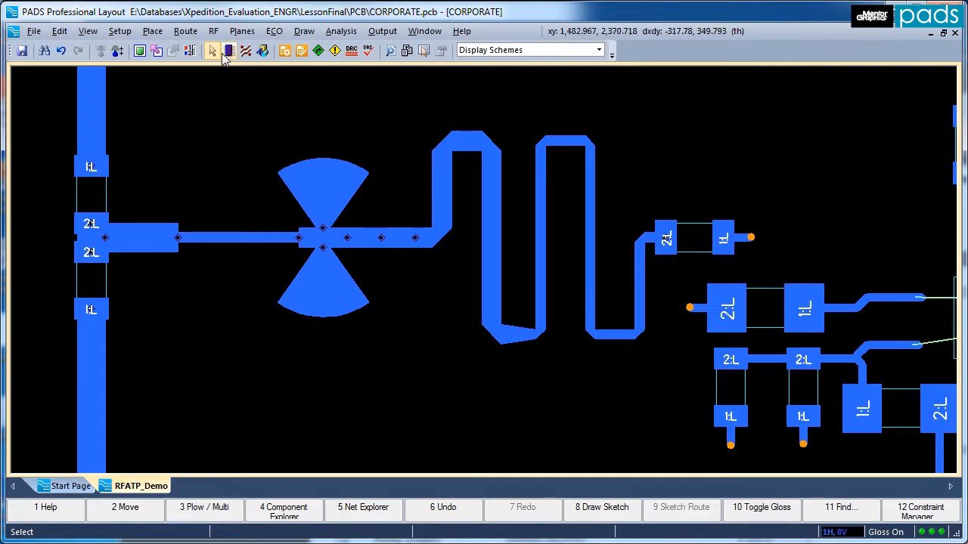
Edit the serpentine meander by moving its last narrow lower segment up and the adjoining upper segment down.
left_click(213, 31)
mouse_move(242, 126)
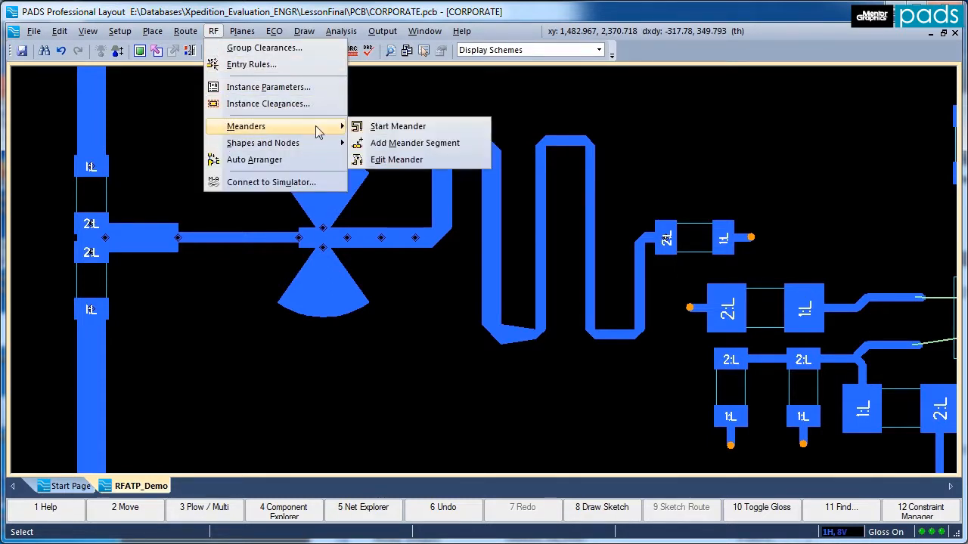
left_click(400, 161)
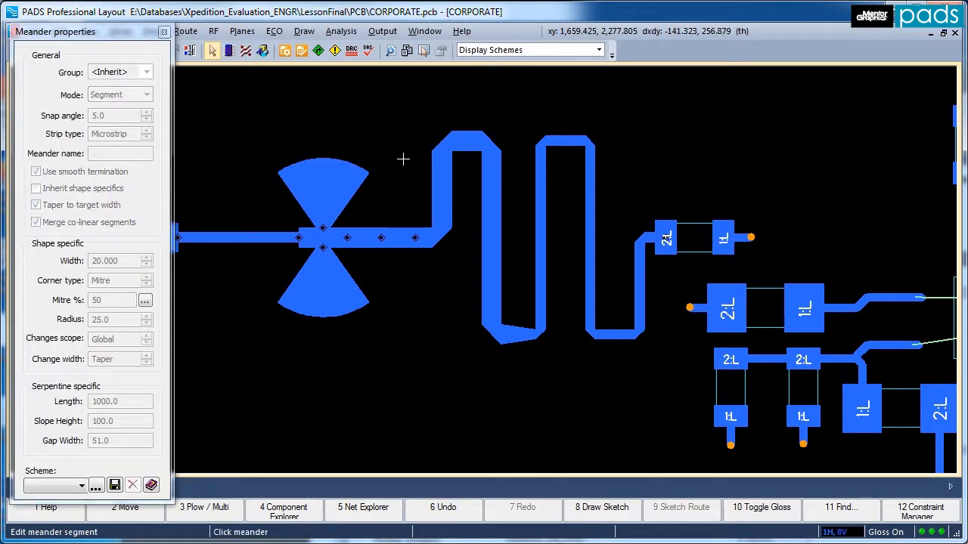
left_click(612, 331)
left_click_drag(619, 237, 620, 236)
left_click_drag(565, 141, 571, 242)
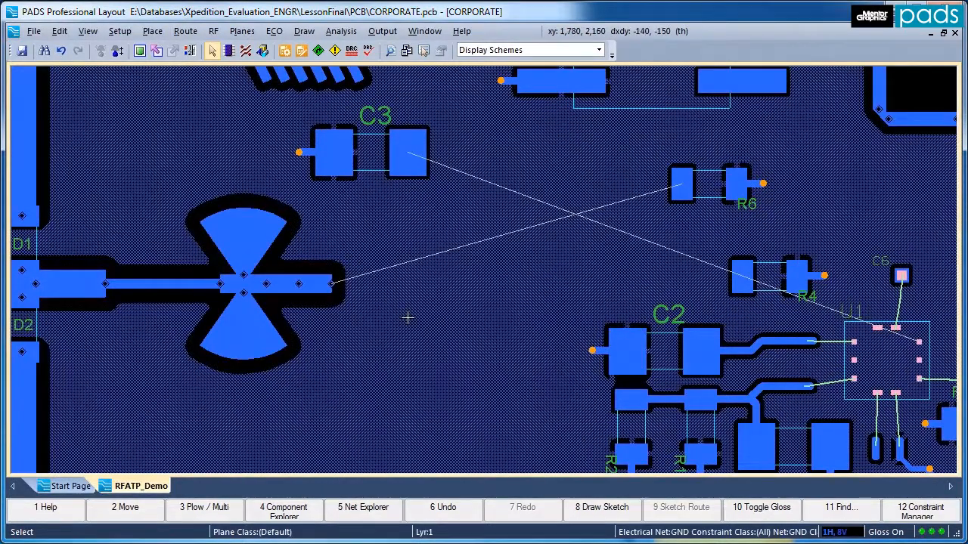
Route a 20-wide meander in Segment mode with mitred corners from the stub line's open end up to R6's near pad.
right_click(331, 285)
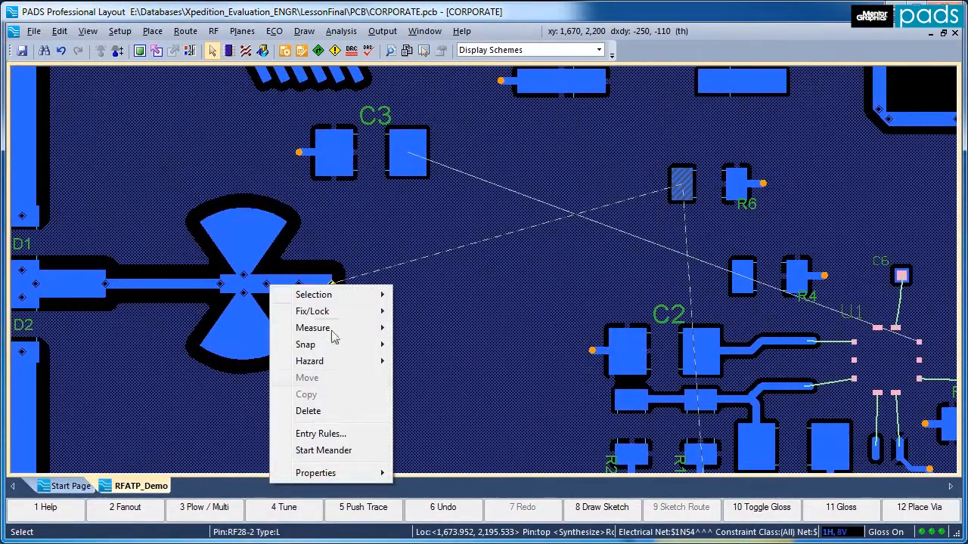
left_click(324, 451)
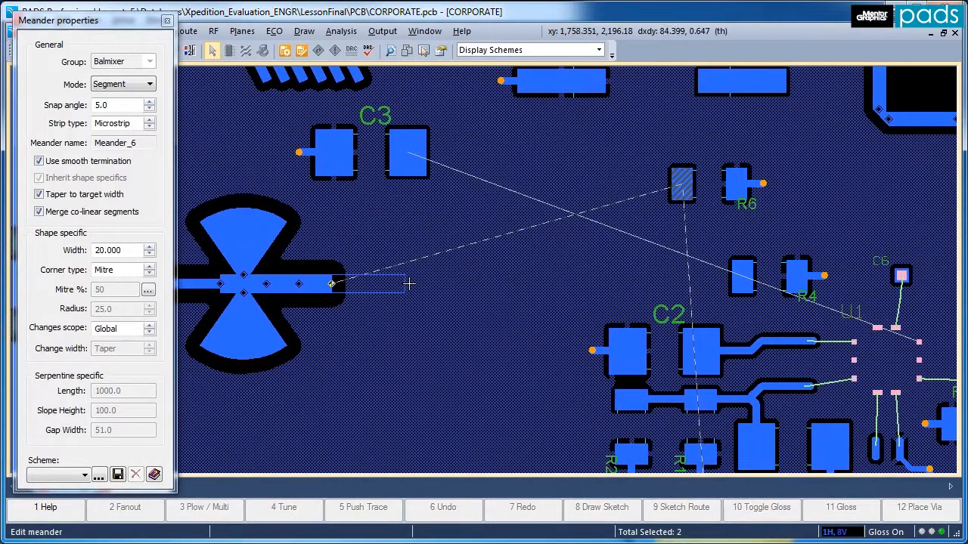
left_click(505, 285)
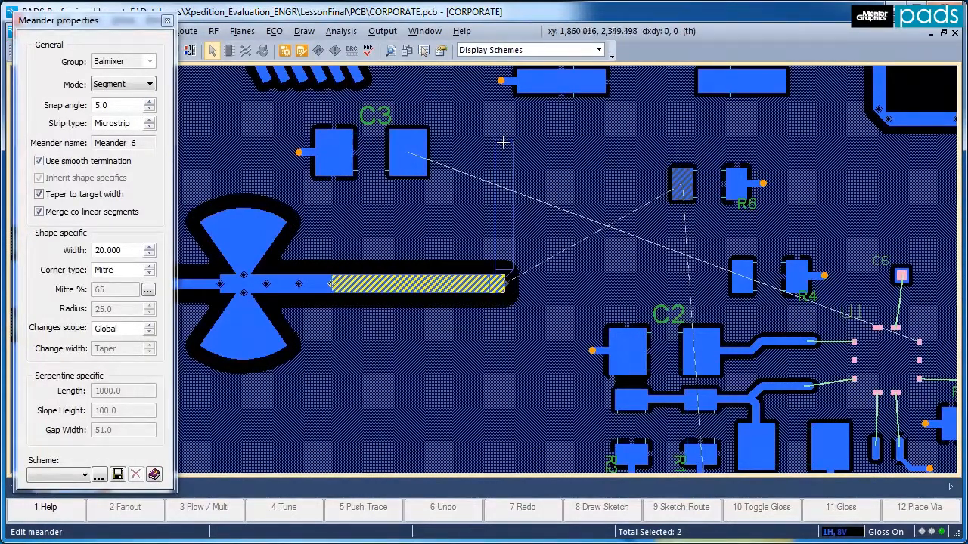
left_click(680, 181)
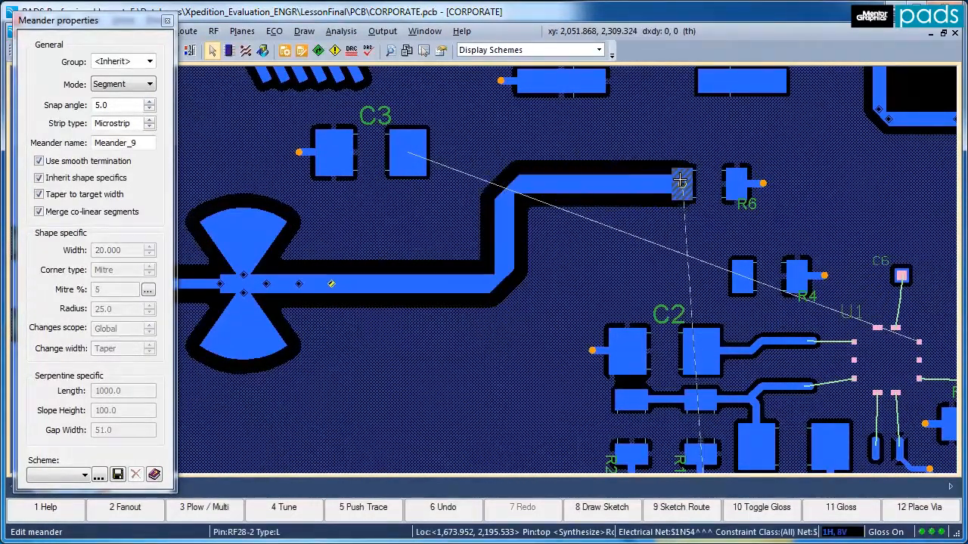
right_click(527, 266)
left_click(566, 320)
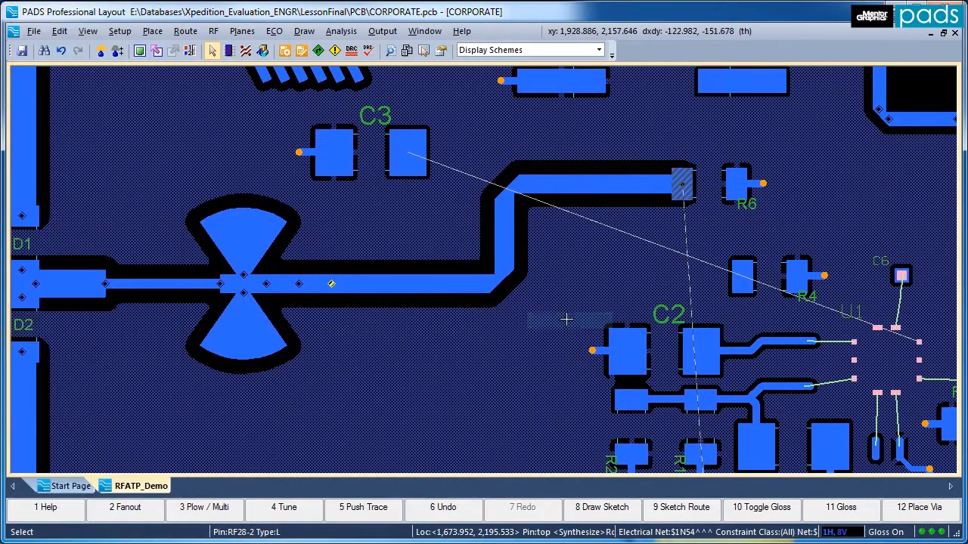
Add a clearance row for layer relative index 1 to the Balmixer group's RF clearance rules.
left_click(214, 33)
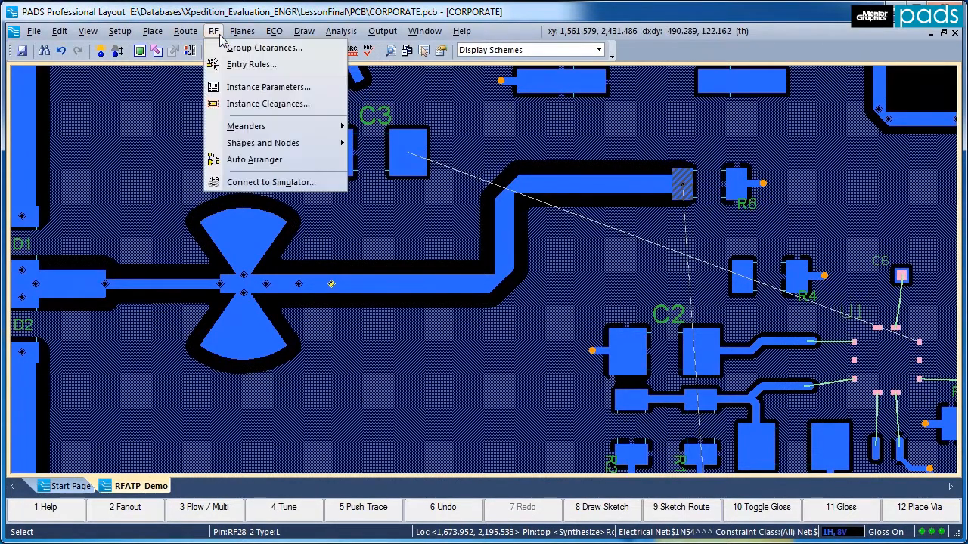
left_click(224, 50)
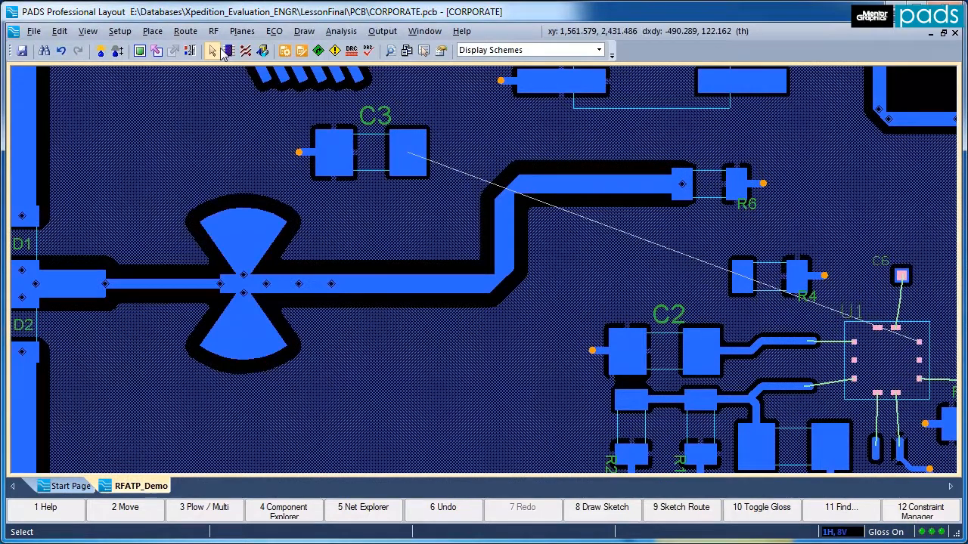
left_click(224, 52)
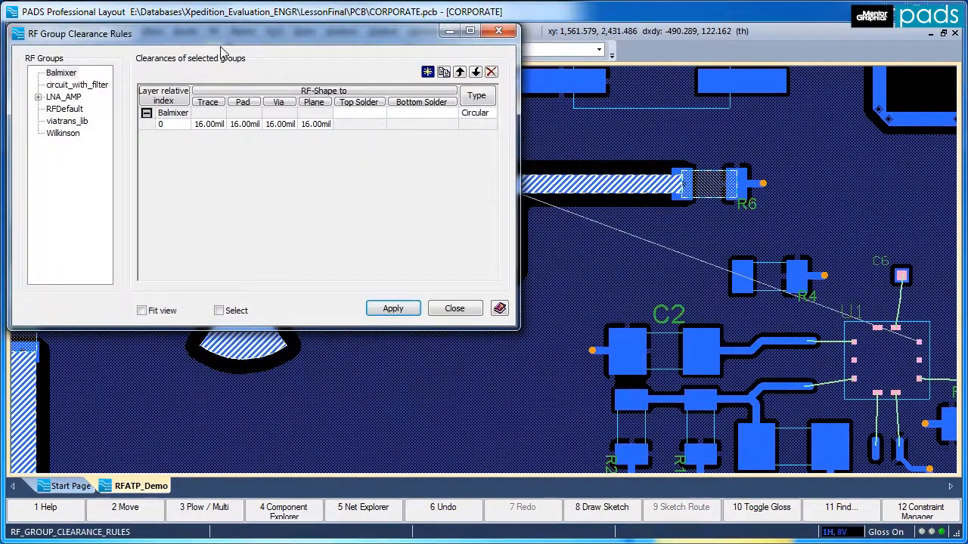
left_click(427, 72)
Set the index 1 row's trace, pad, via and plane clearances to 40 mil each and apply them.
left_click(216, 137)
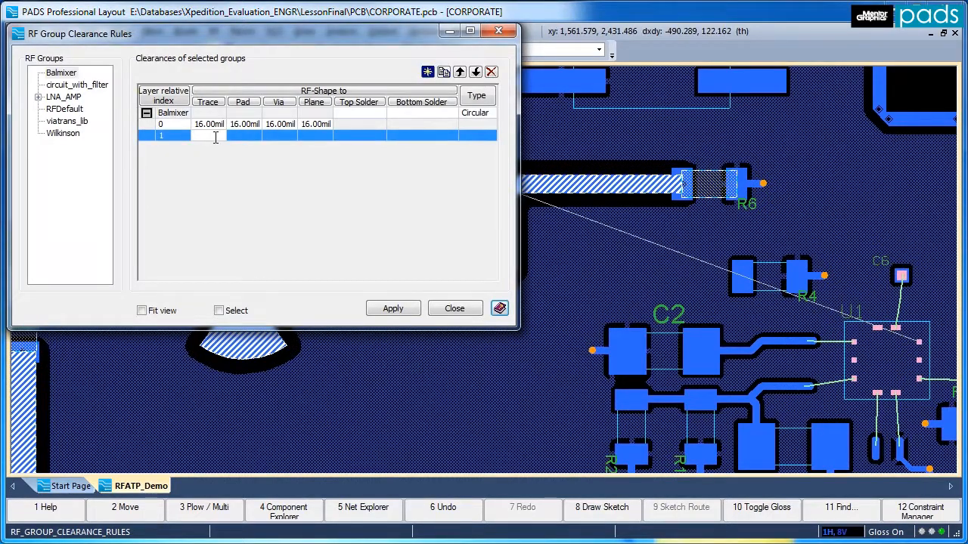
type("40")
key("Tab")
type("40")
key("Tab")
type("40")
key("Tab")
type("40")
key("Tab")
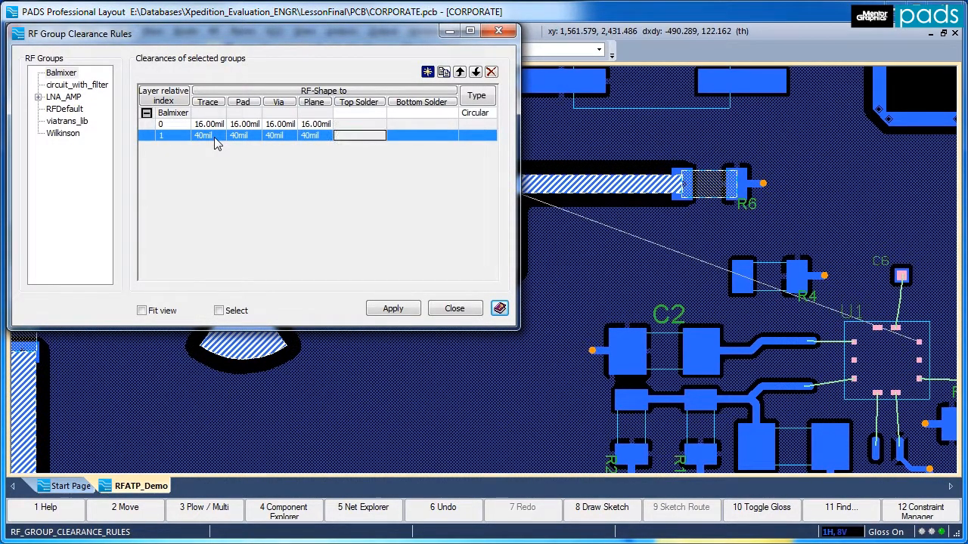
left_click(391, 308)
left_click(453, 308)
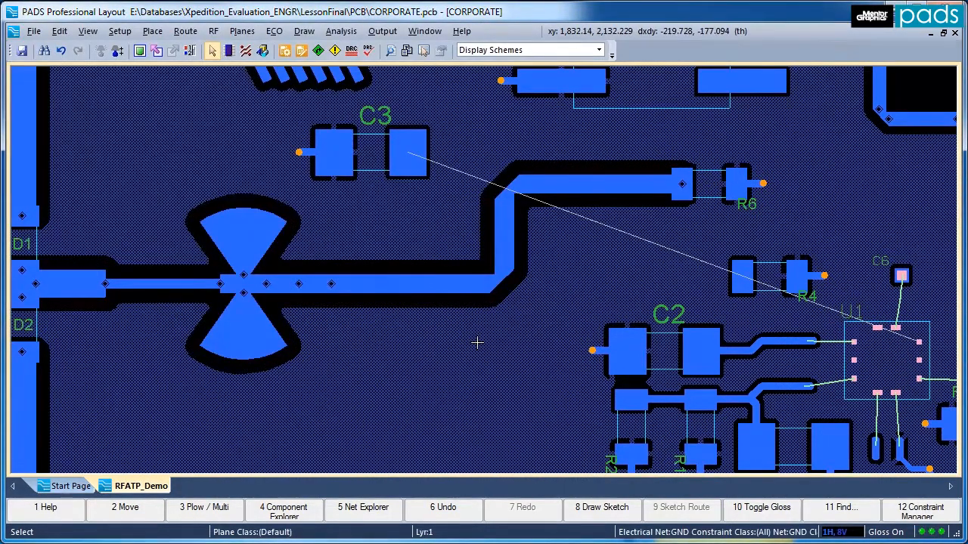
Plow a trace from C3's unrouted pad to a point above the routed RF meander.
left_click(411, 154)
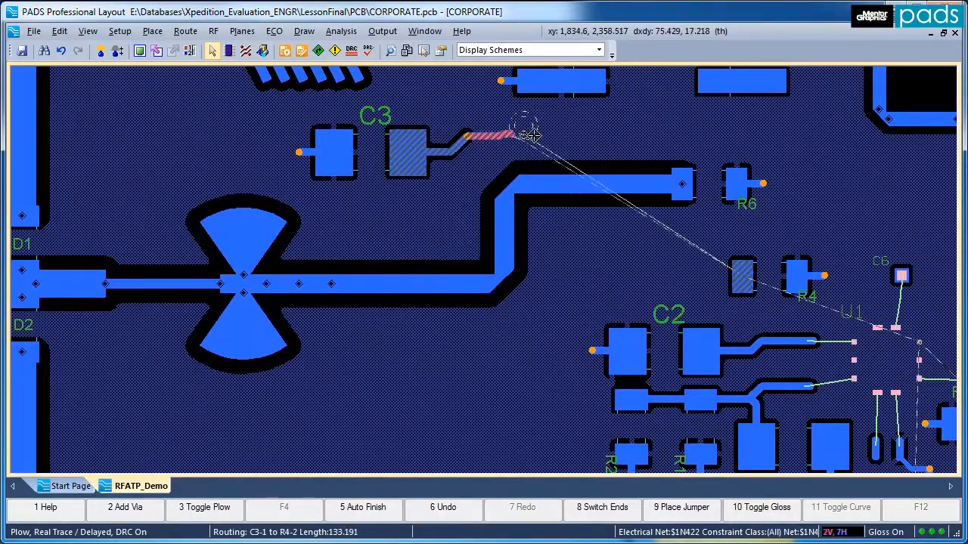
left_click(580, 134)
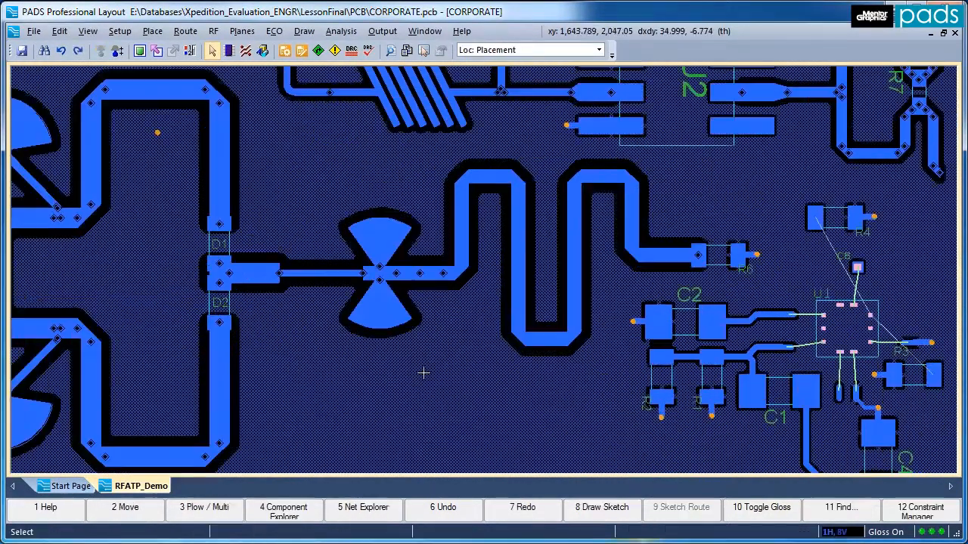
Select the RF line, radial stubs and serpentine meander, and choose GND as the net for contour stitching vias.
mouse_move(259, 371)
left_mouse_down()
mouse_move(573, 234)
mouse_move(621, 162)
left_mouse_up()
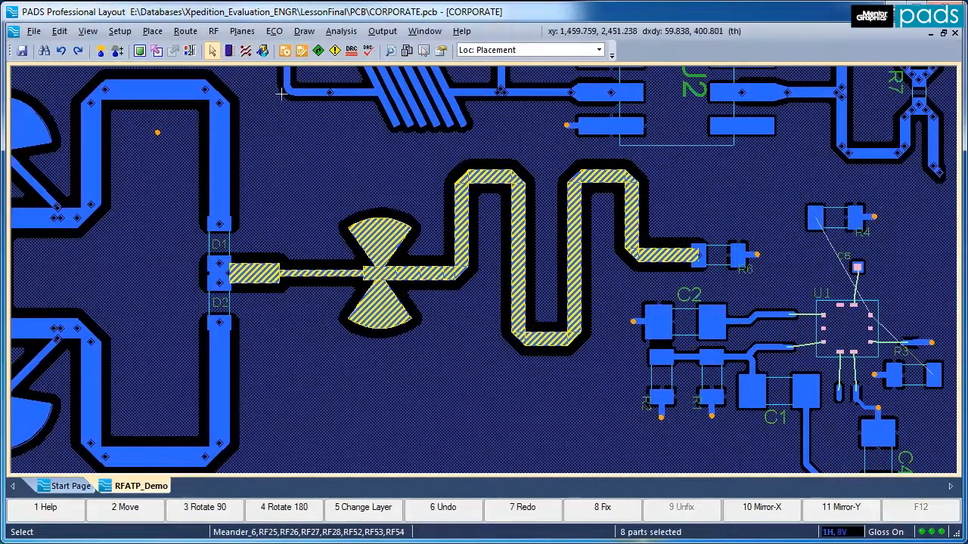
left_click(185, 31)
left_click(213, 255)
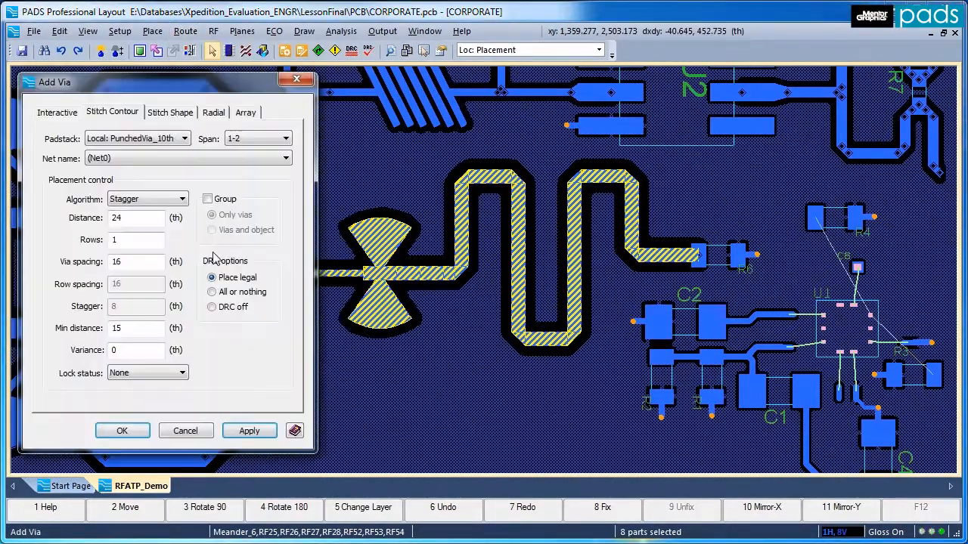
left_click(132, 163)
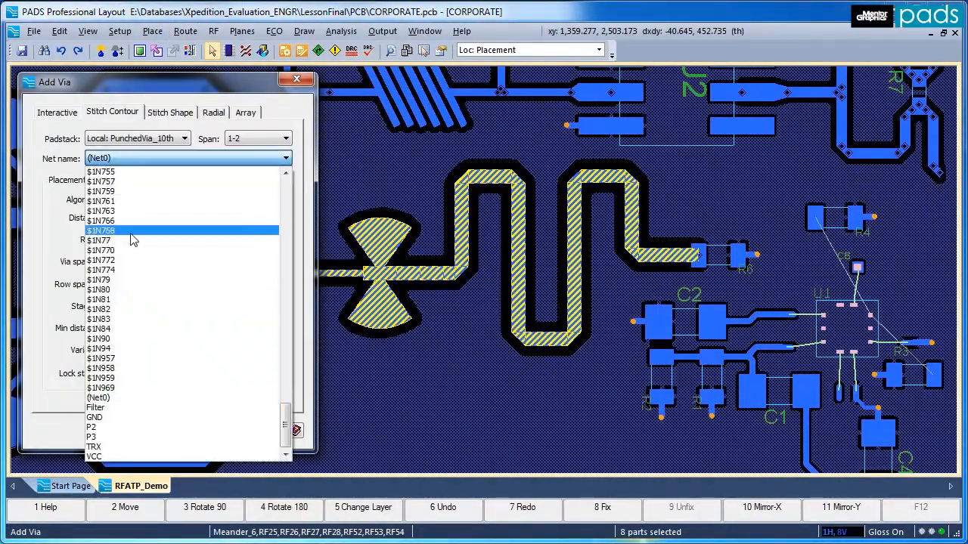
left_click(127, 420)
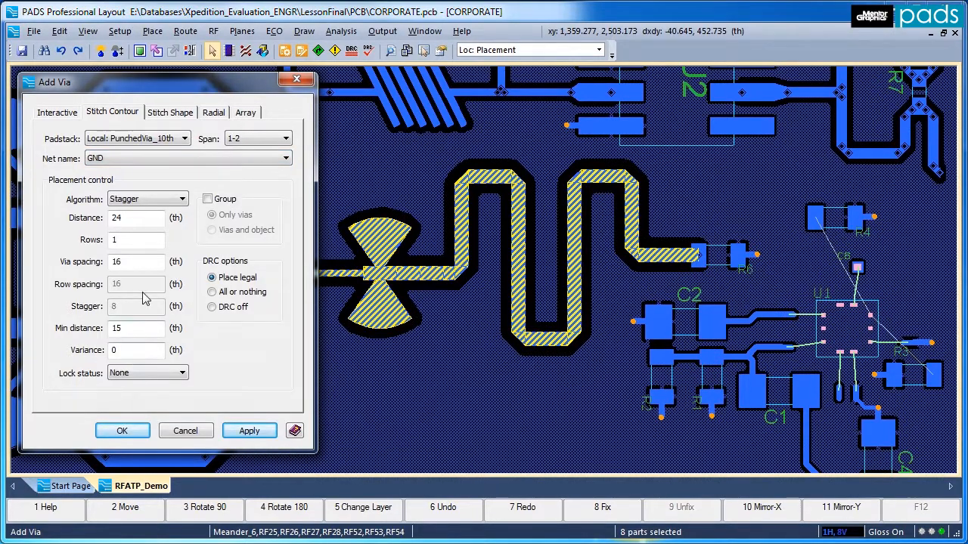
Stitch 2 rows of vias around the selected shapes with vias and object grouped, and undo the stitching.
double_click(116, 240)
type("2")
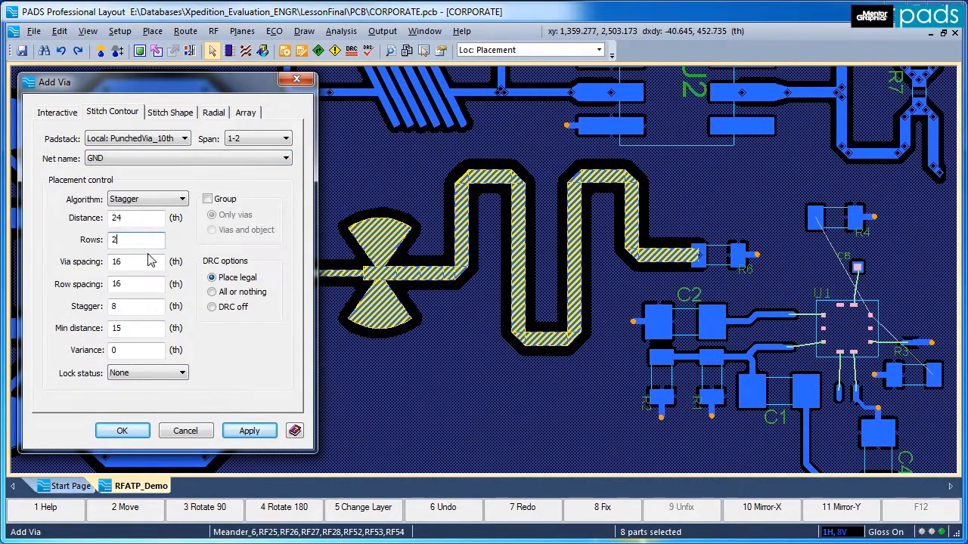
left_click(208, 199)
left_click(213, 230)
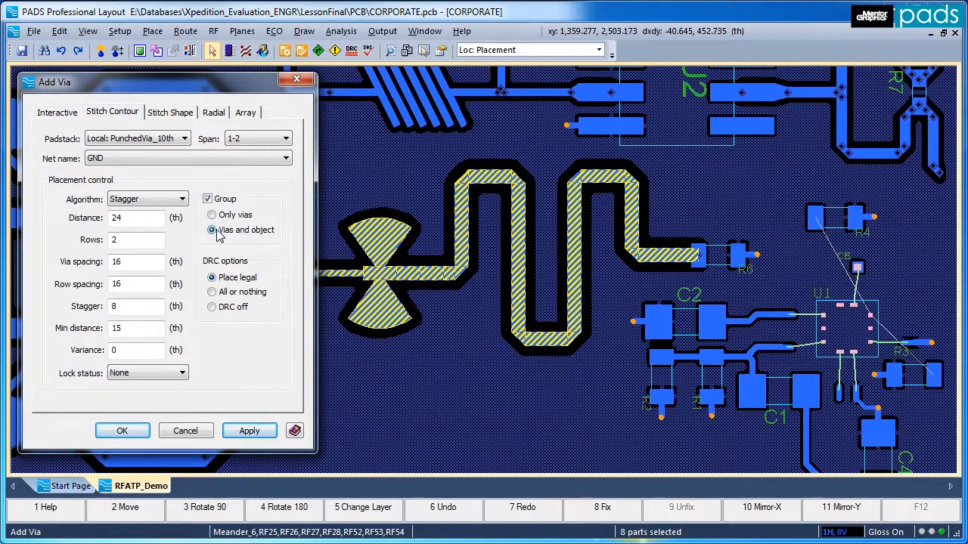
left_click(122, 431)
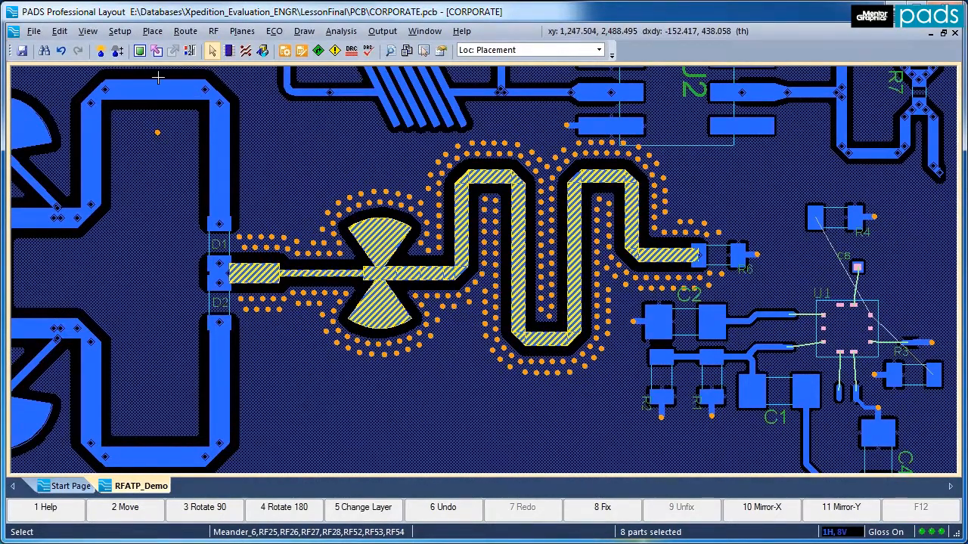
left_click(61, 51)
left_click(62, 51)
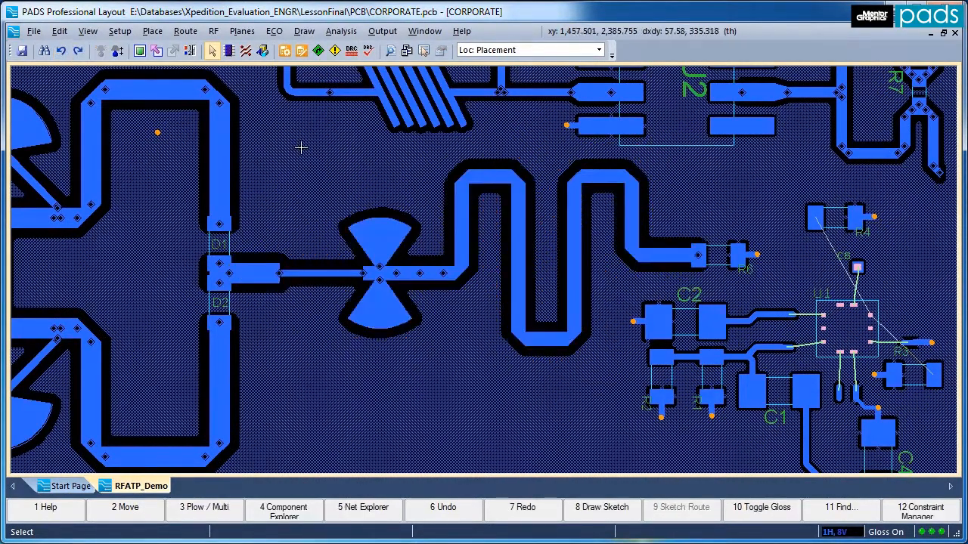
Stitch the selected GND plane shape with grouped vias, span 1-8, distance -8 th, and via and row spacing 25 th.
left_click(174, 31)
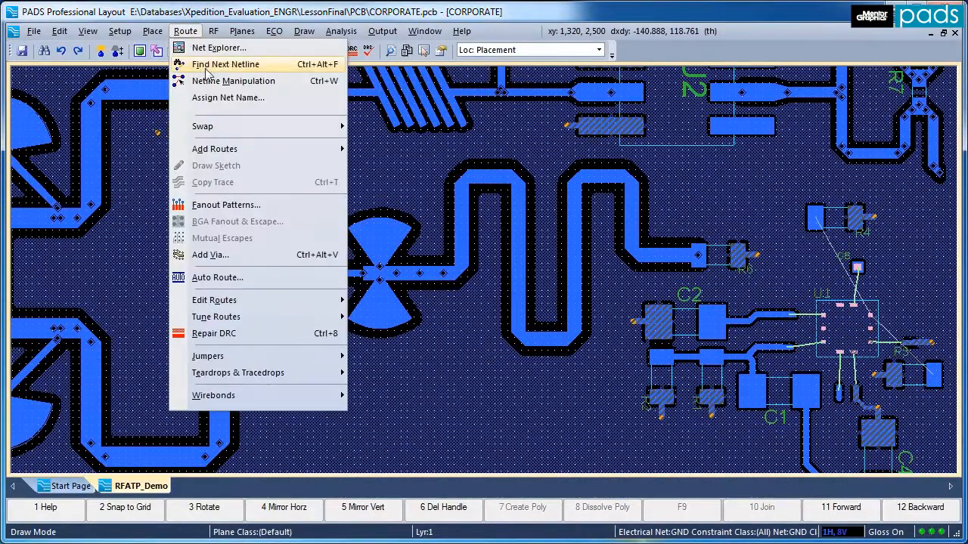
left_click(211, 255)
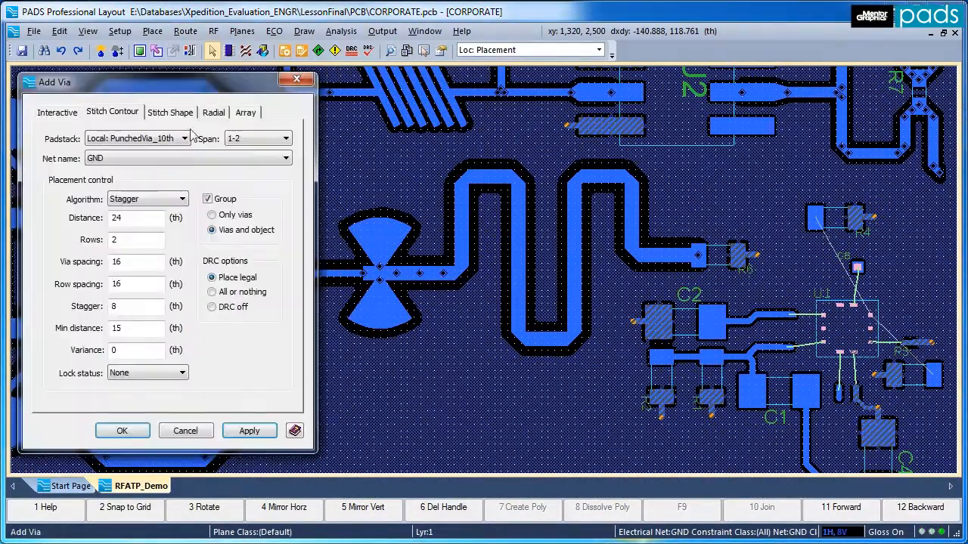
left_click(182, 113)
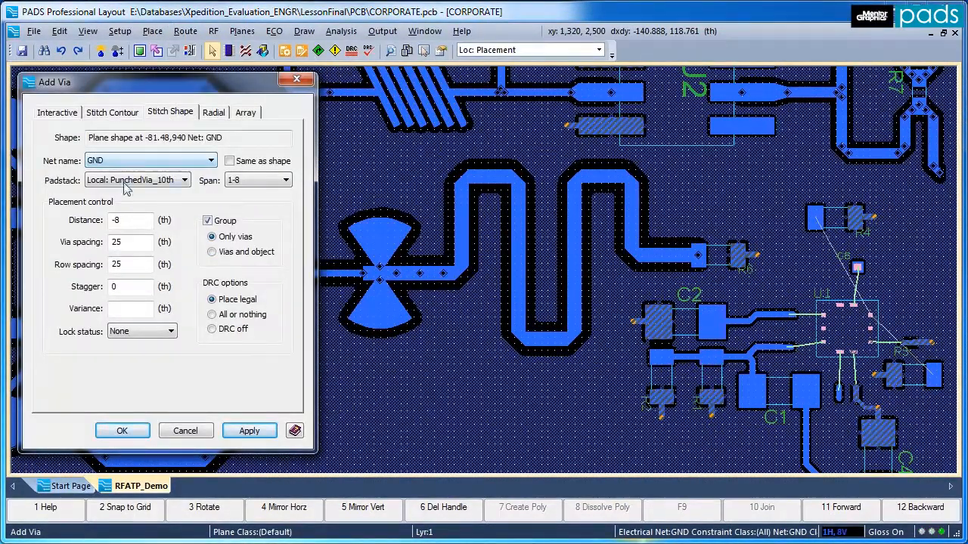
left_click(249, 430)
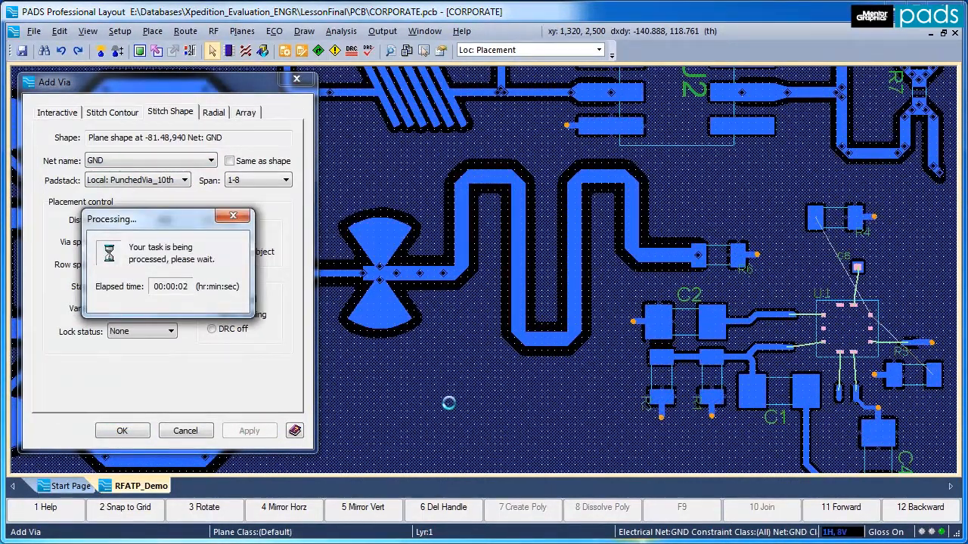